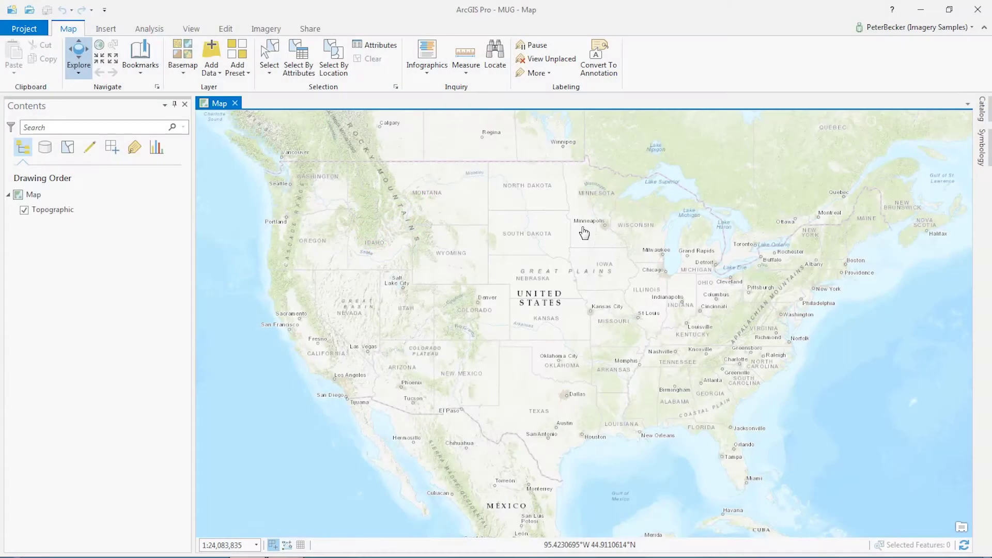
# Open the Catalog pane and inspect the contents of the 2004 and 2005 folders
pyautogui.click(983, 115)
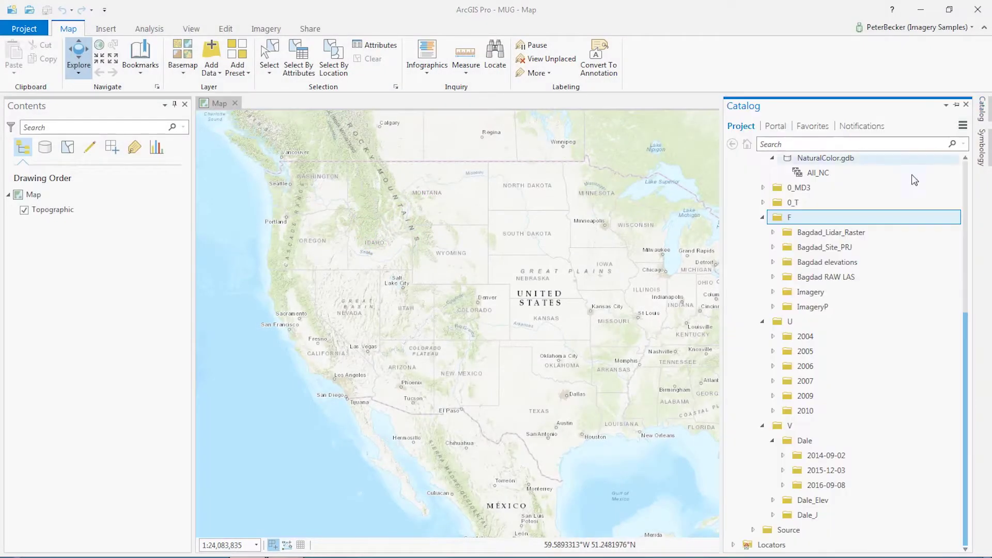
pyautogui.click(773, 336)
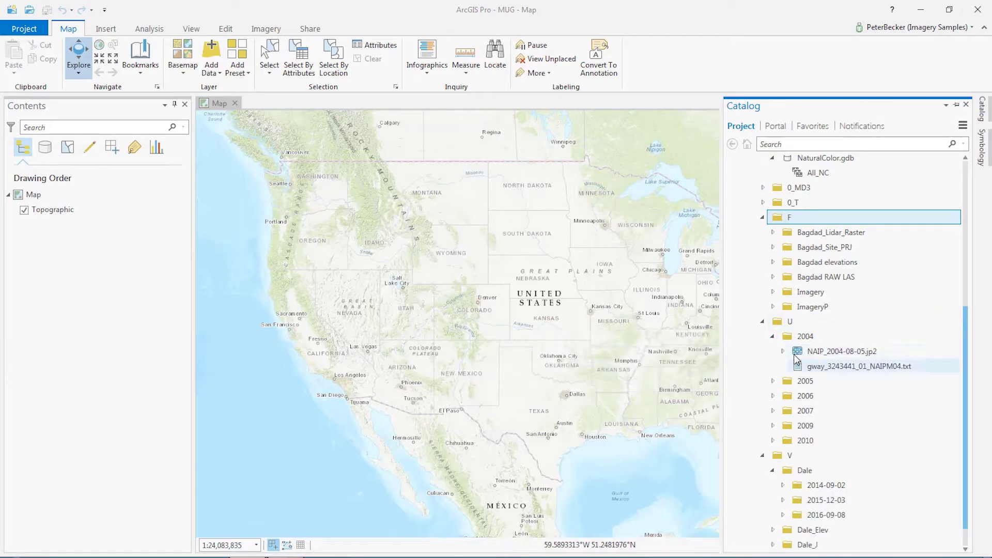
pyautogui.click(773, 336)
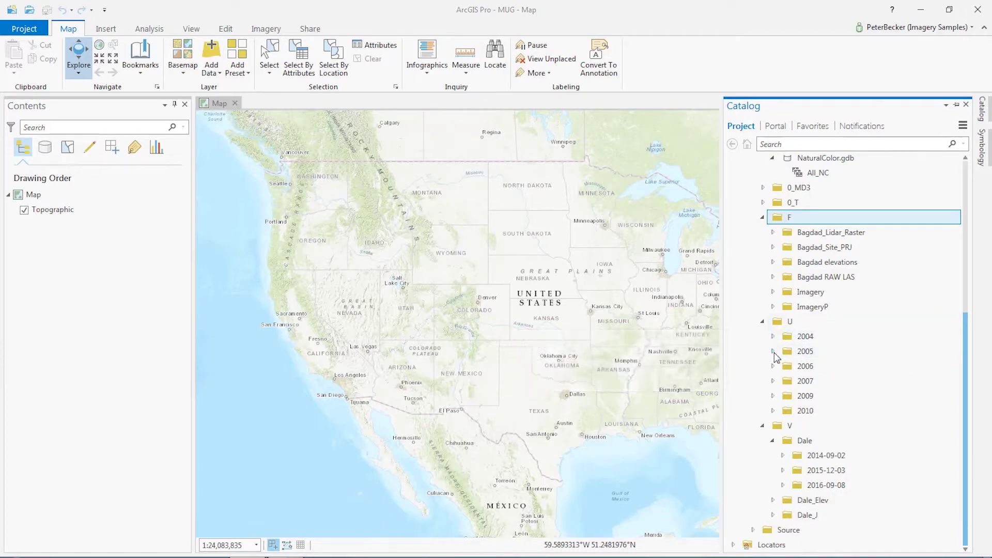
pyautogui.click(773, 351)
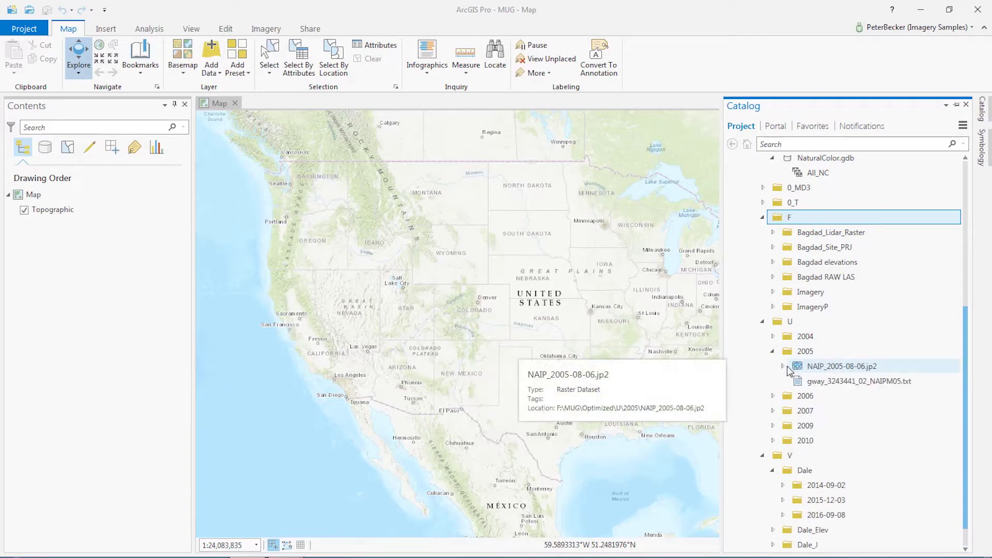
pyautogui.click(773, 352)
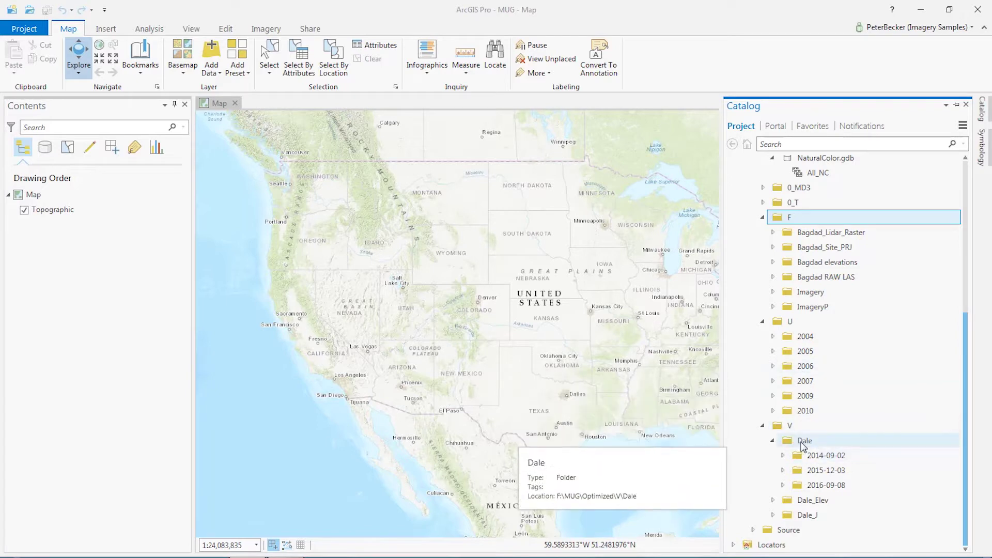
# Inspect the 2014-09-02 and 0_MD3 folders, then return to NaturalColor.gdb
pyautogui.click(784, 456)
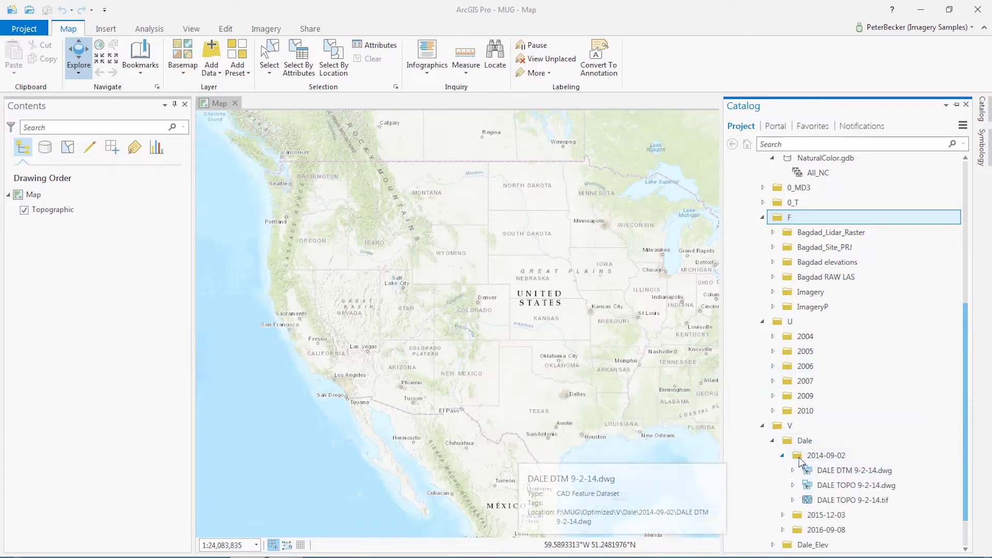
pyautogui.scroll(-1, 816, 471)
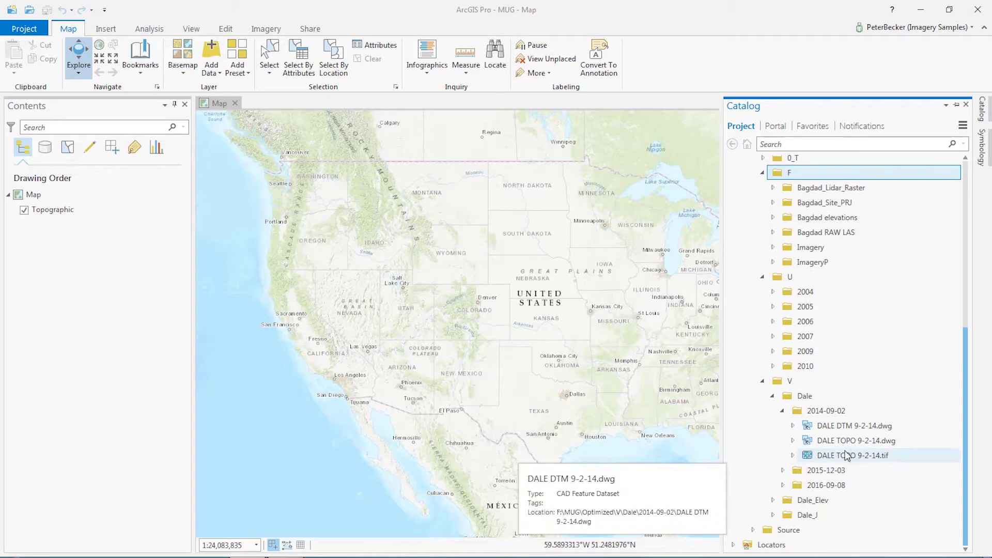
pyautogui.click(783, 411)
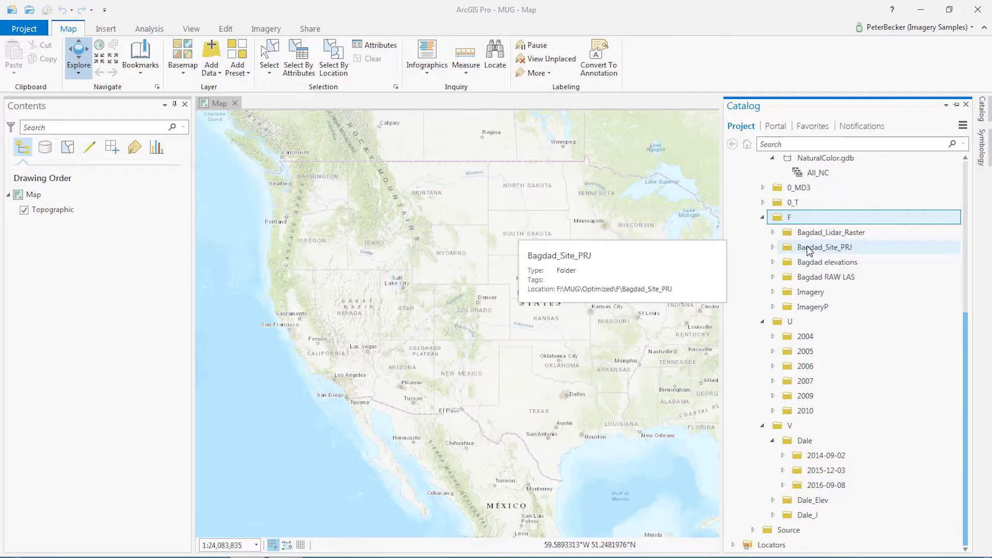
pyautogui.click(763, 188)
pyautogui.click(763, 189)
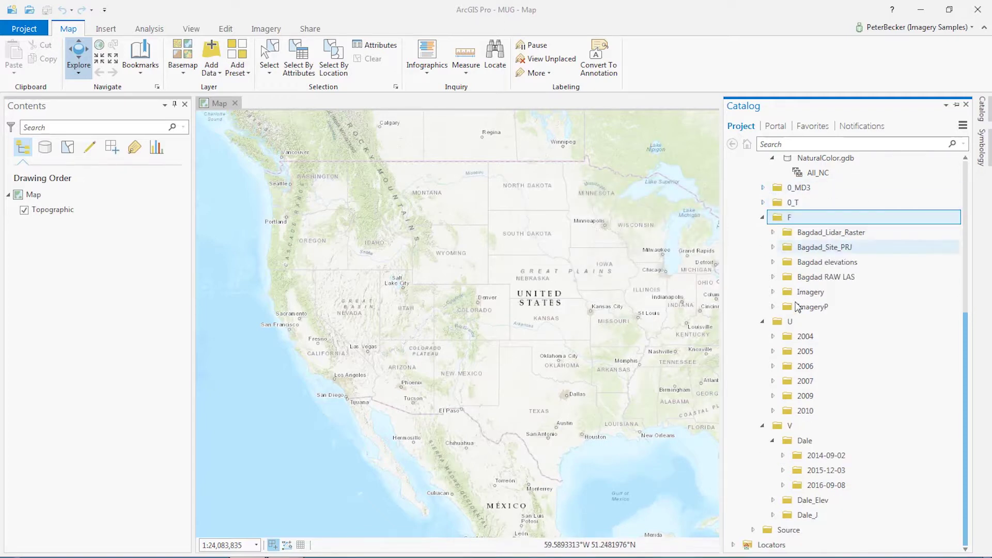
pyautogui.scroll(2, 833, 251)
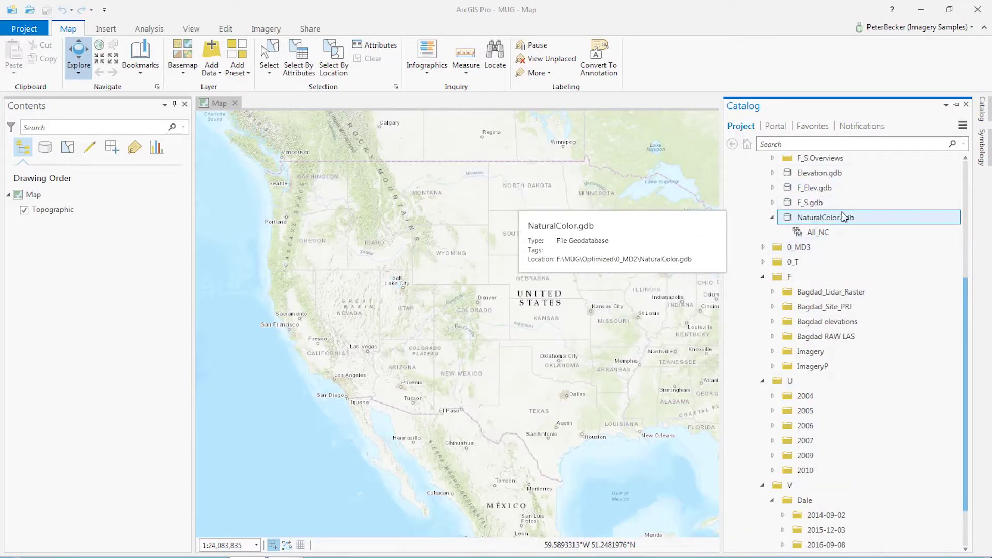
# Create a mosaic dataset named NC1 in NaturalColor.gdb via New > Mosaic Dataset
pyautogui.rightClick(824, 221)
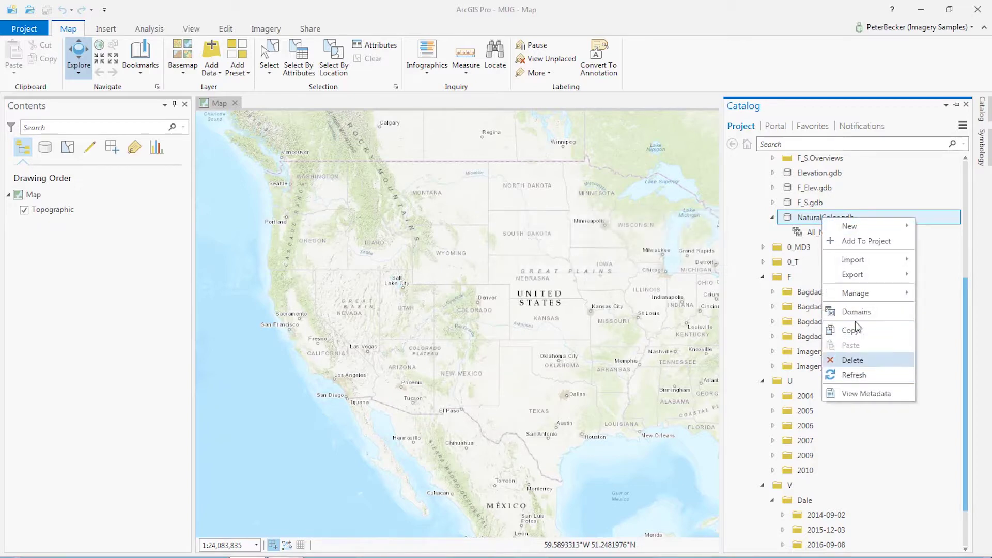
pyautogui.moveTo(850, 226)
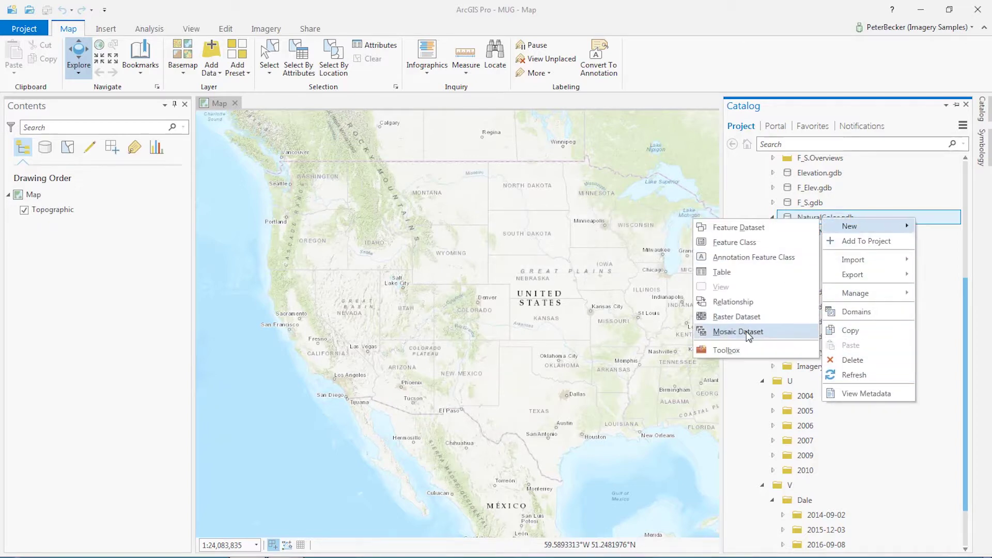
pyautogui.click(746, 331)
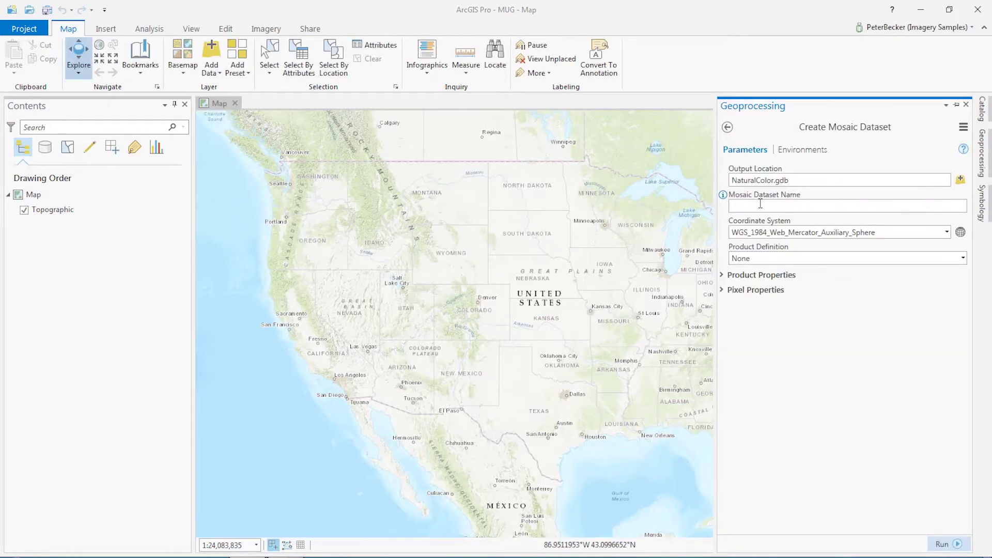
pyautogui.click(748, 206)
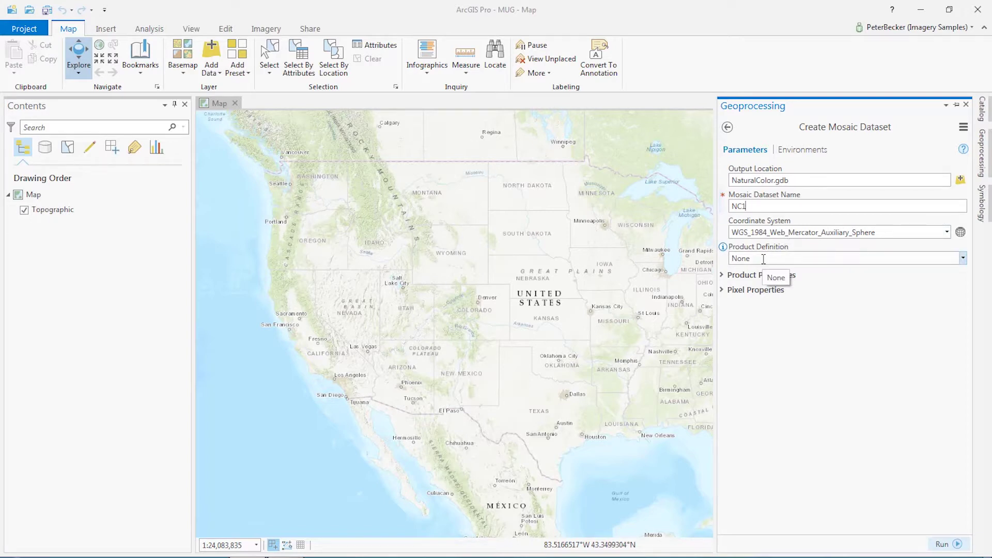
pyautogui.click(943, 545)
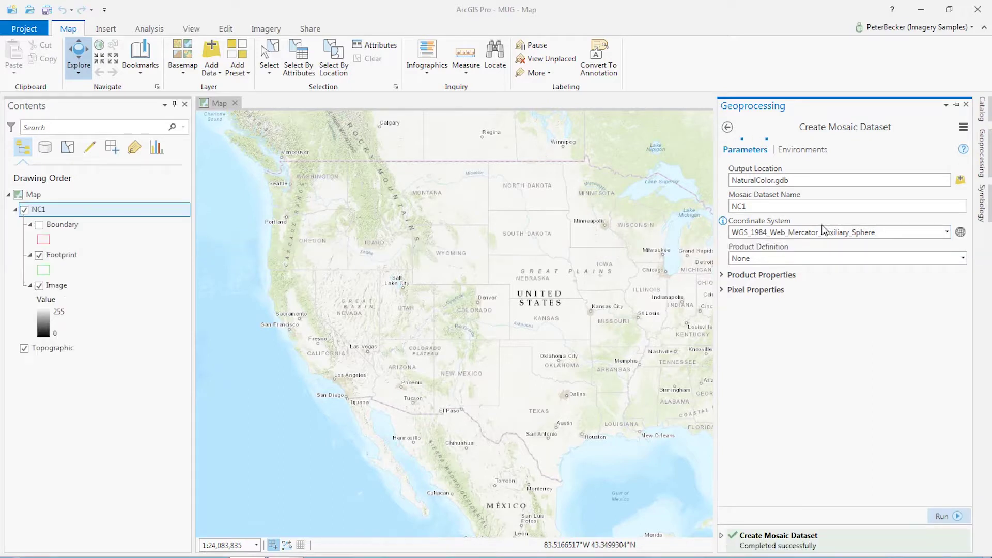
pyautogui.click(985, 108)
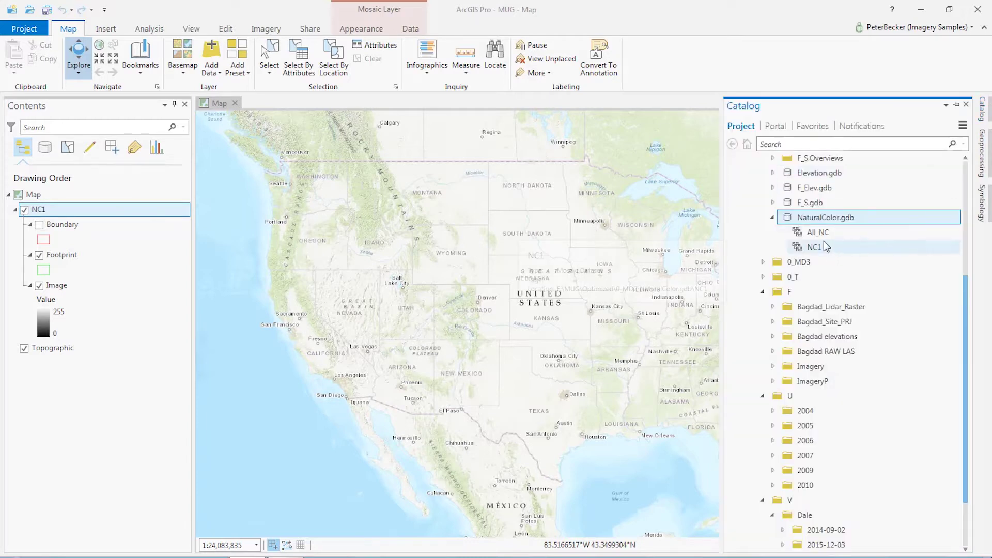
# Start Add Rasters on NC1 with Folder as the input data type
pyautogui.rightClick(825, 246)
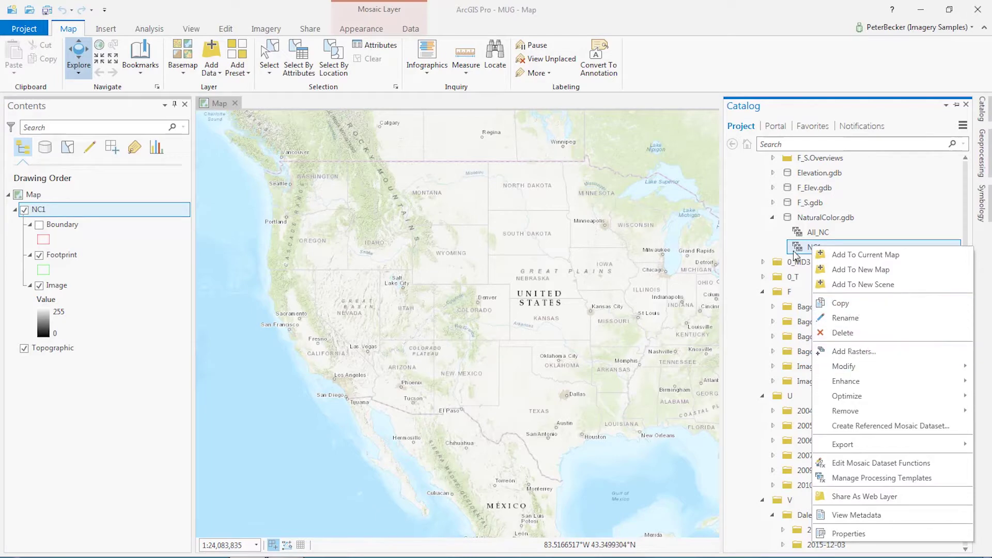
pyautogui.click(850, 352)
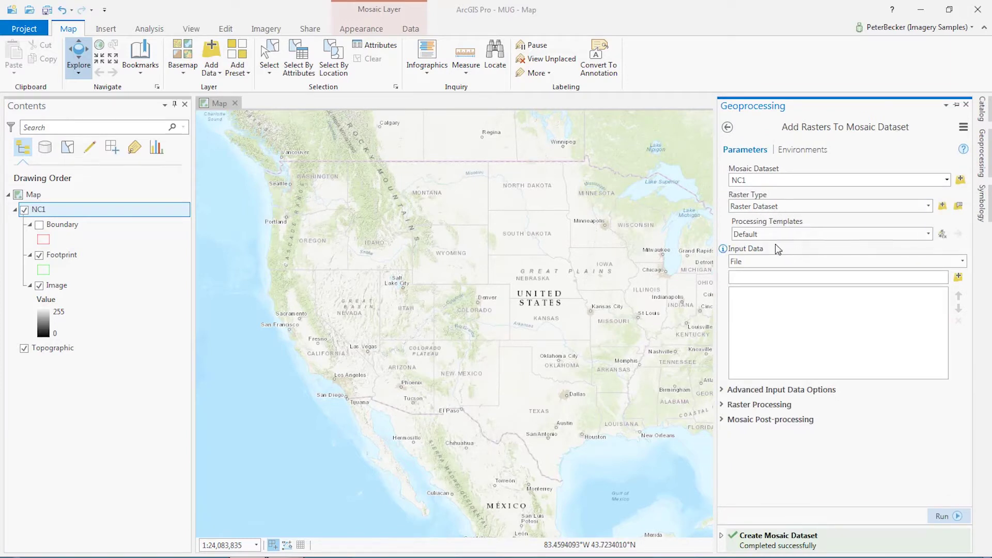
pyautogui.click(963, 262)
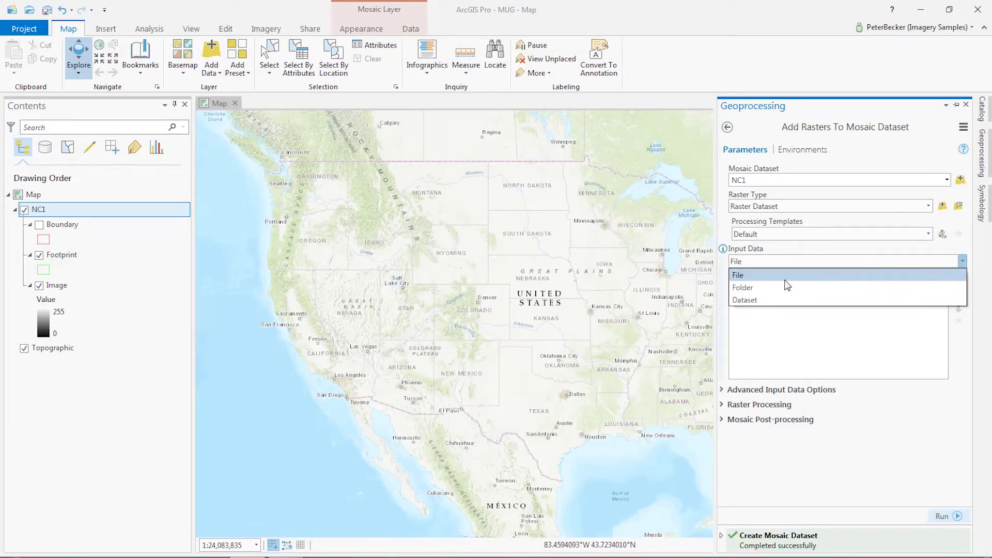
pyautogui.click(765, 288)
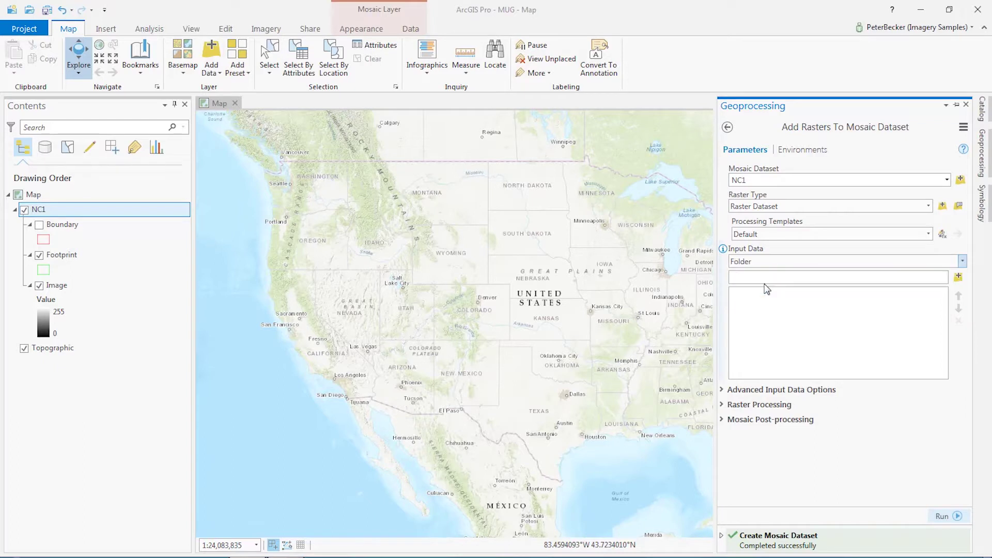
pyautogui.click(959, 280)
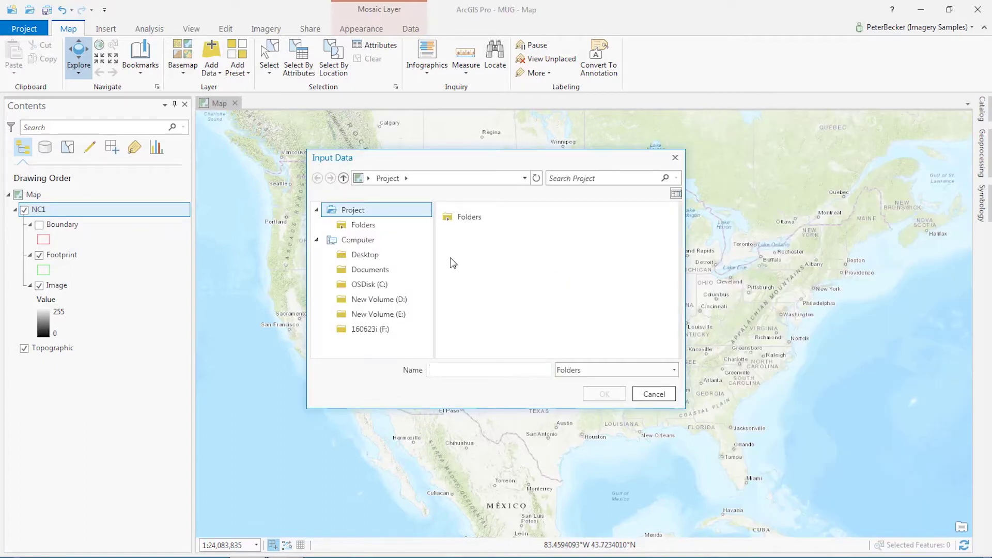
# Add F:\MUG\Optimized\F\ImageryP as the first input folder
pyautogui.click(369, 329)
pyautogui.doubleClick(462, 313)
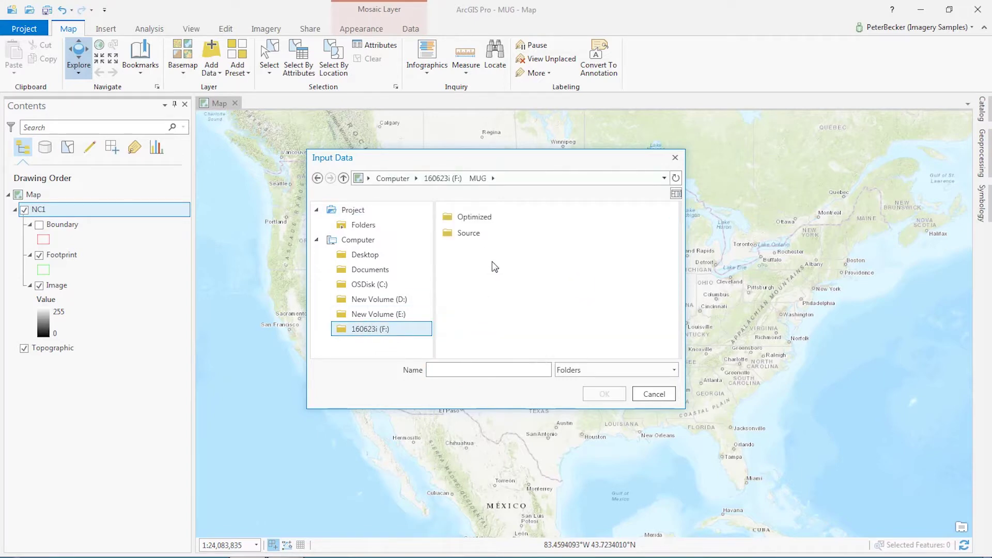
pyautogui.doubleClick(472, 219)
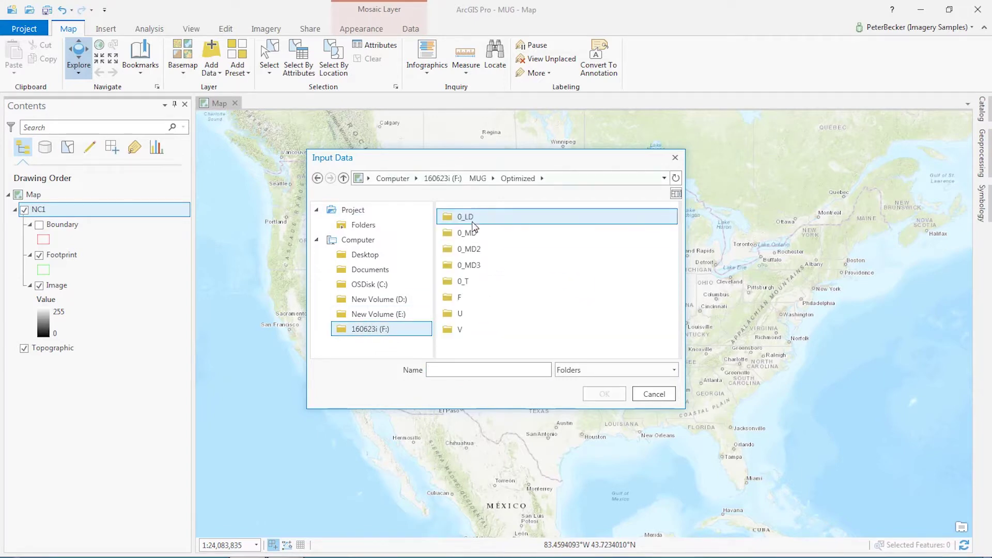
pyautogui.doubleClick(460, 300)
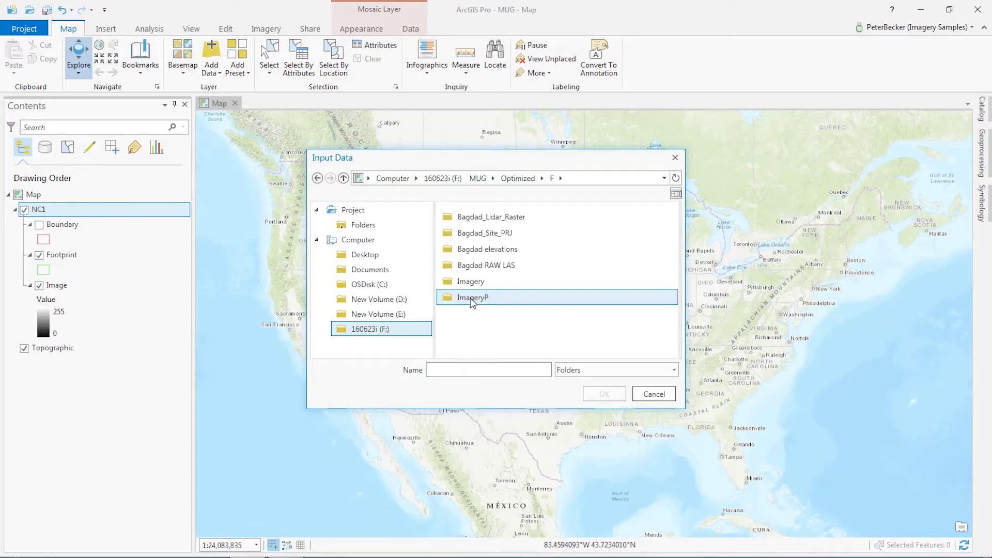
pyautogui.click(470, 297)
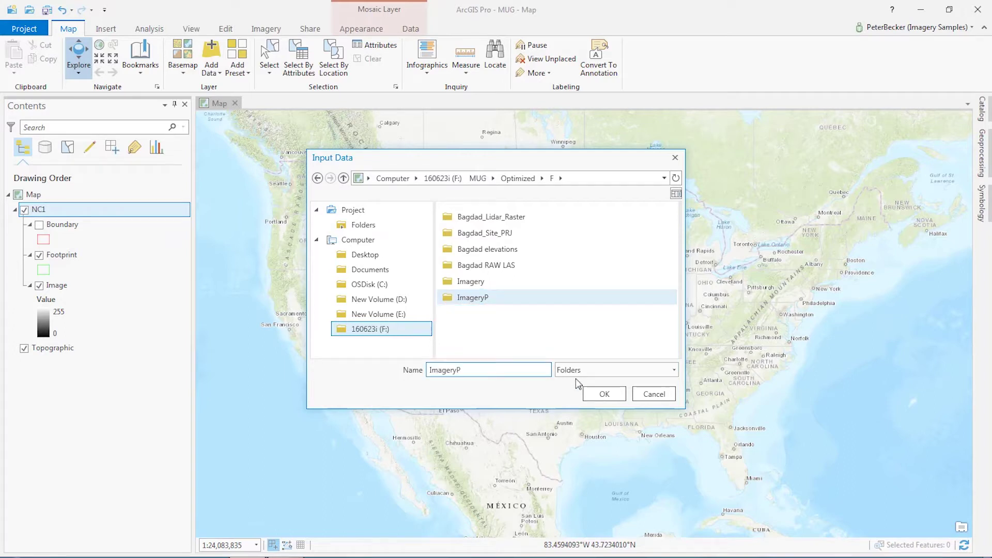
pyautogui.click(603, 394)
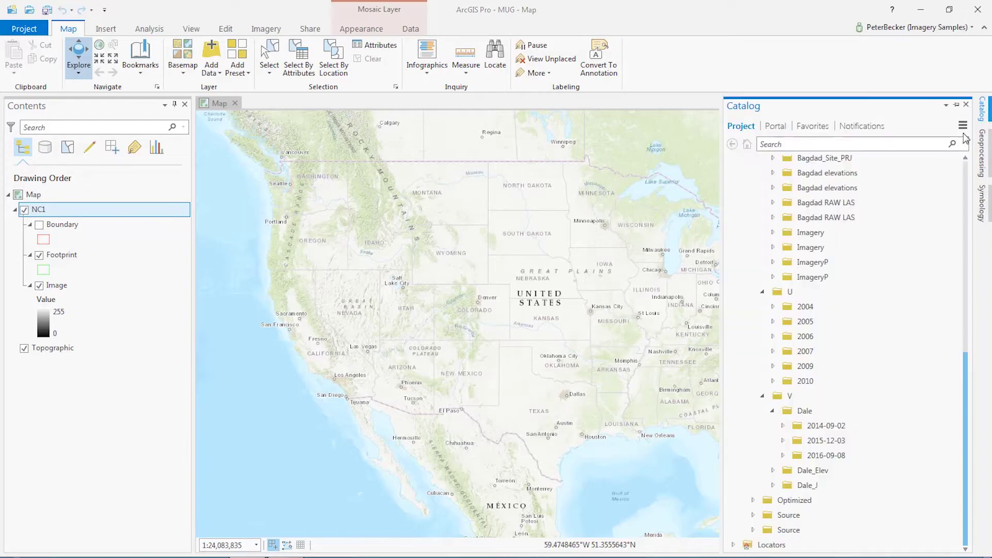
pyautogui.click(983, 154)
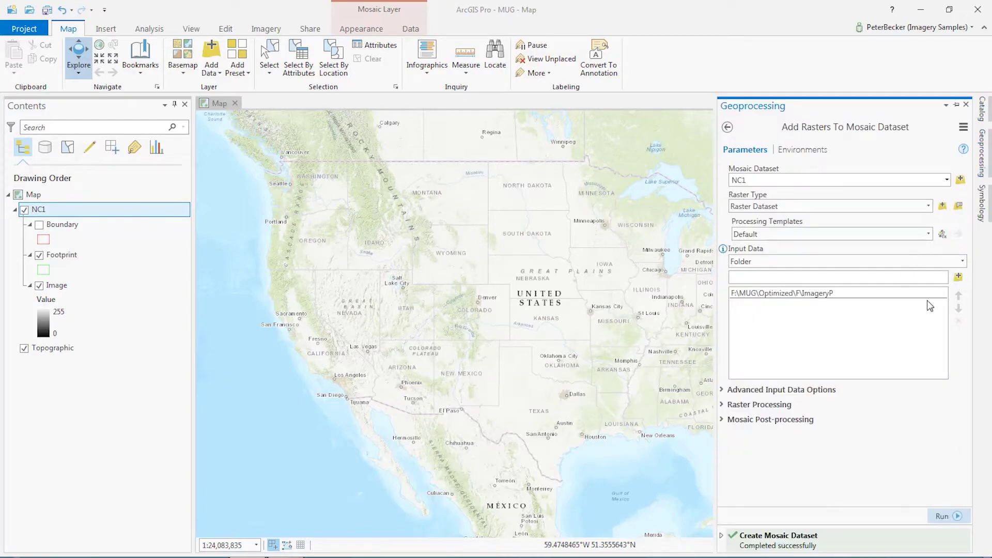
# Add F:\MUG\Optimized\U as a second input folder
pyautogui.click(958, 277)
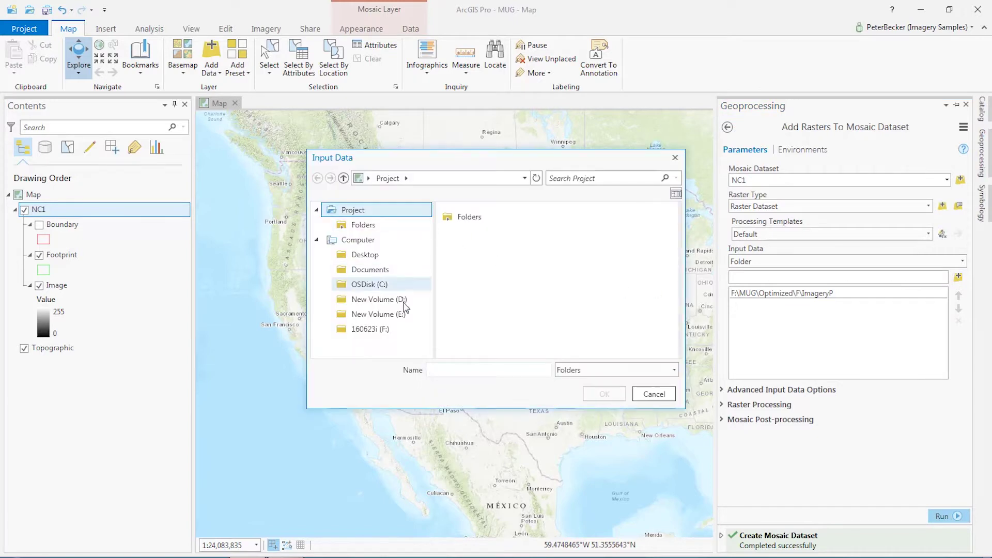
pyautogui.click(384, 331)
pyautogui.doubleClick(464, 313)
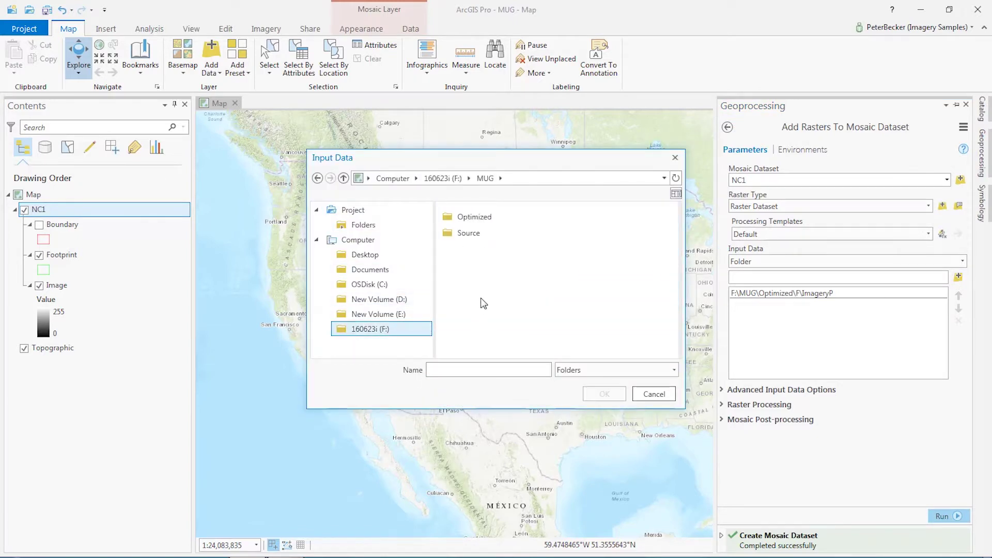
pyautogui.click(473, 235)
pyautogui.doubleClick(473, 218)
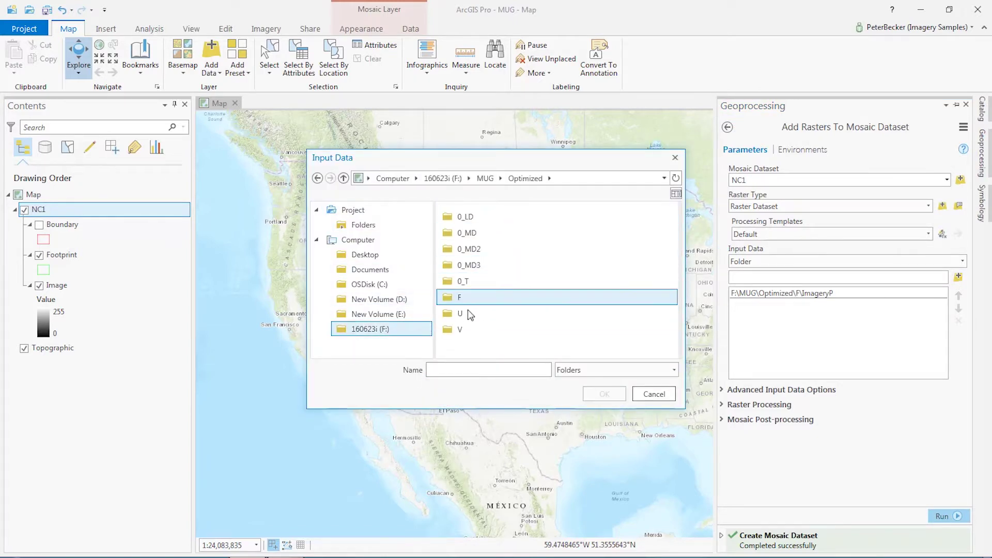
pyautogui.doubleClick(464, 314)
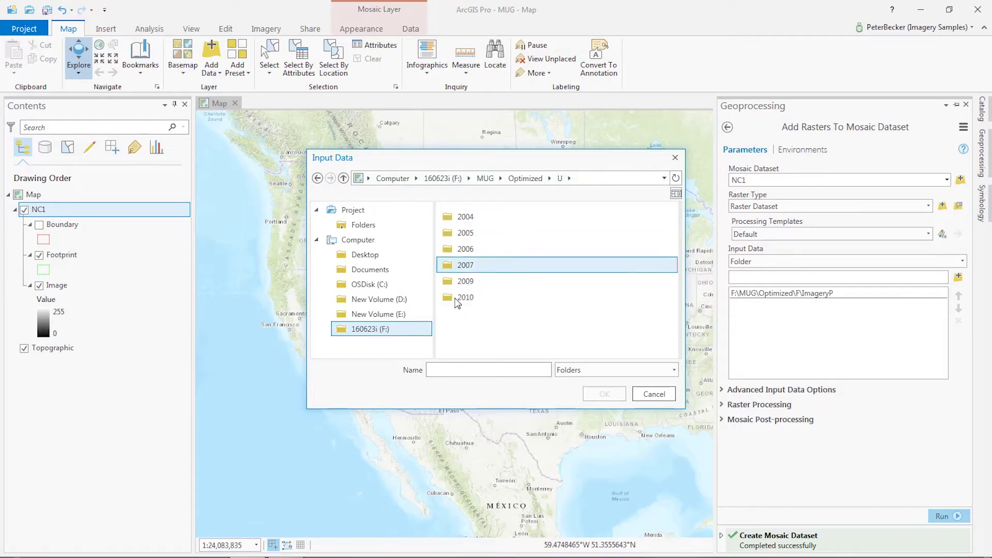
pyautogui.click(526, 178)
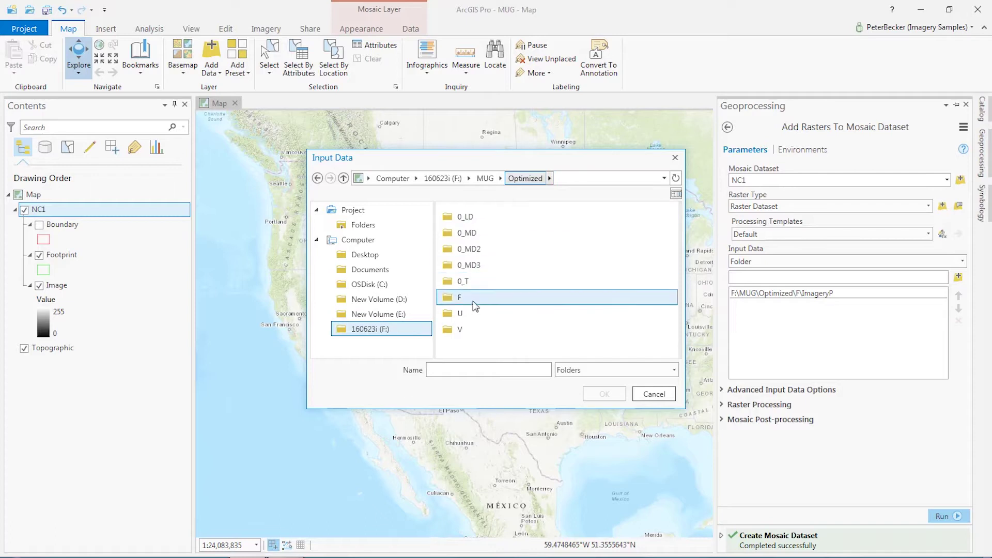
pyautogui.click(460, 314)
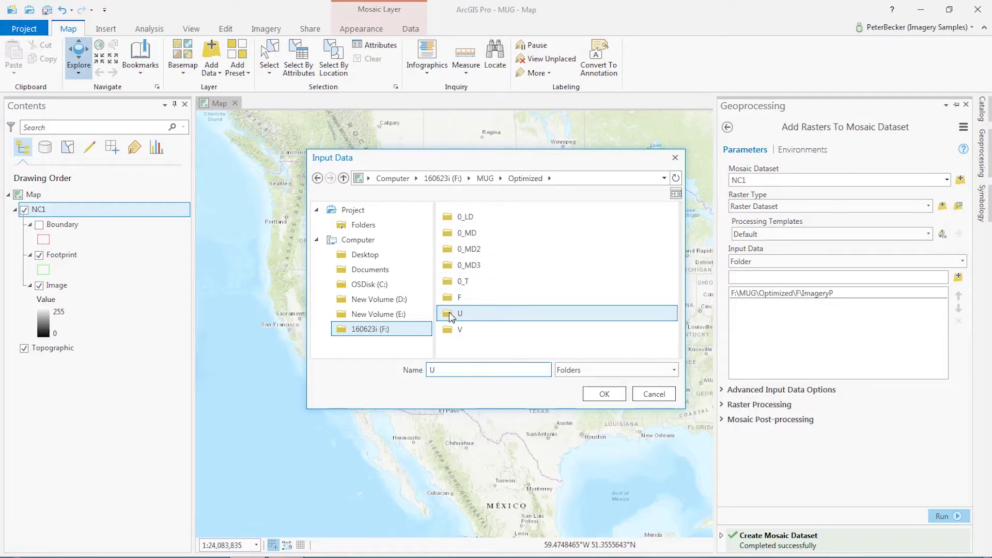
pyautogui.click(590, 395)
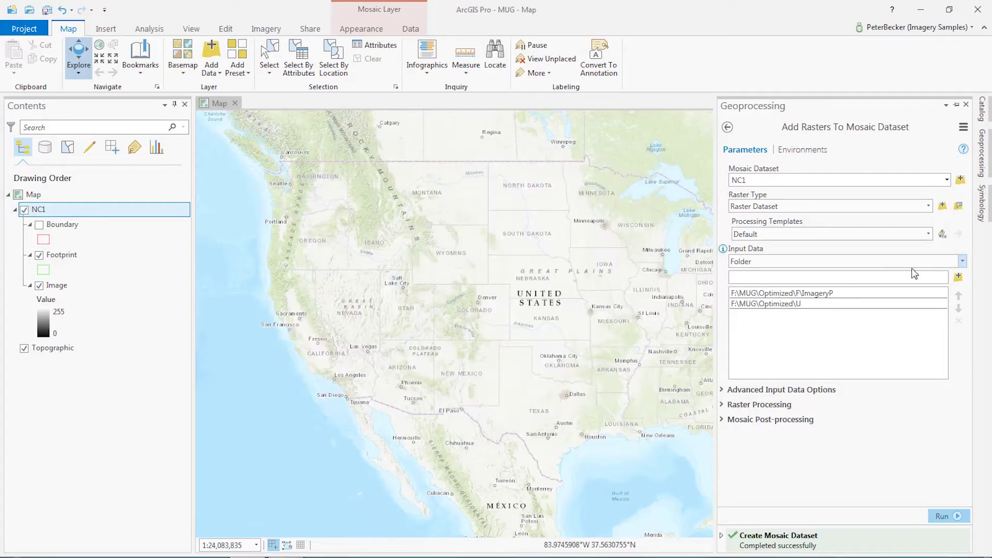
# Add F:\MUG\Optimized\V\Dale as a third input folder and run the tool
pyautogui.click(959, 277)
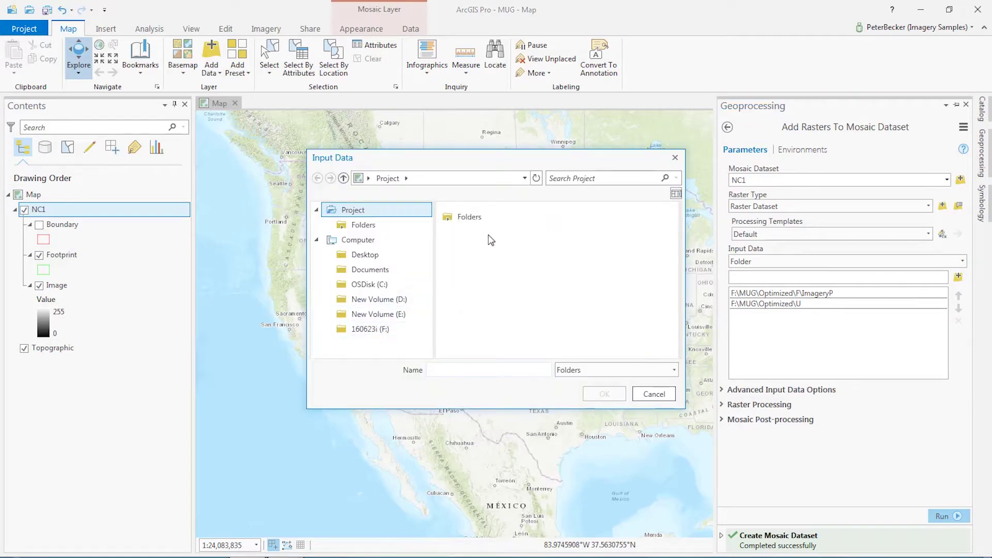
pyautogui.click(370, 330)
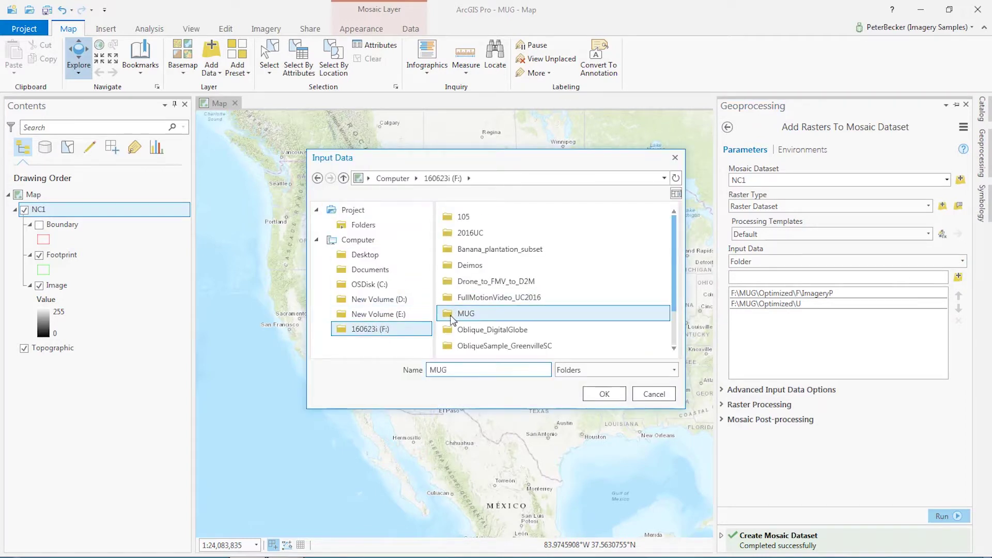
pyautogui.doubleClick(466, 313)
pyautogui.doubleClick(473, 217)
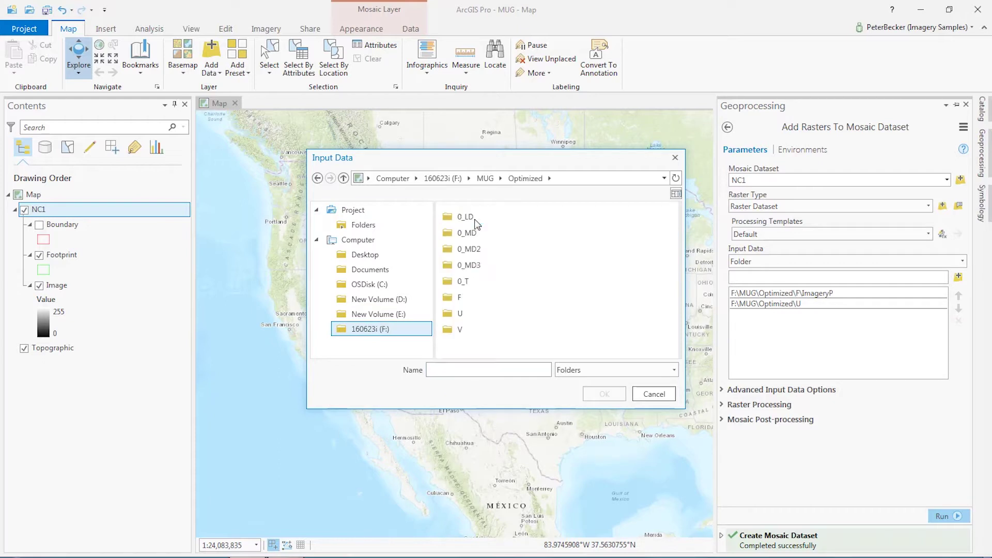
pyautogui.doubleClick(457, 330)
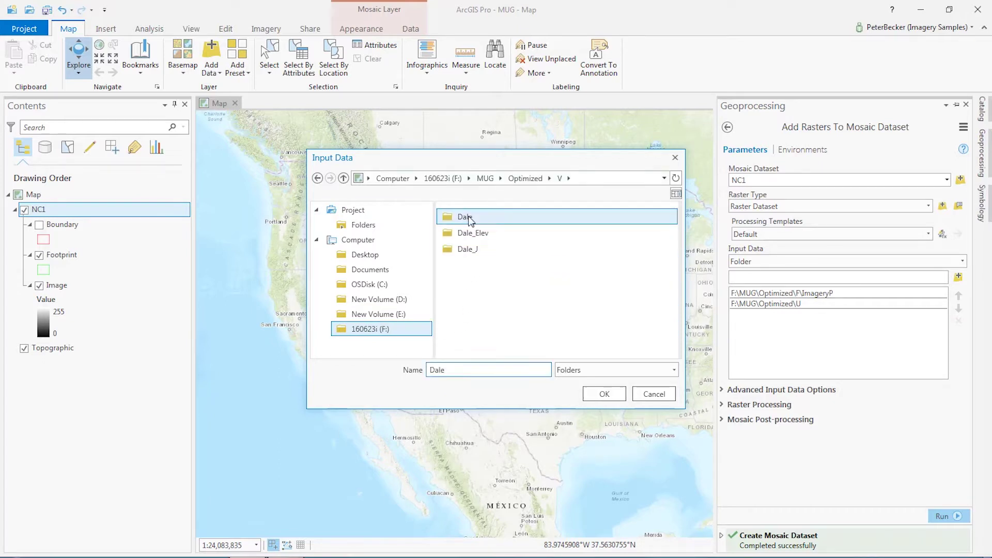
pyautogui.doubleClick(458, 217)
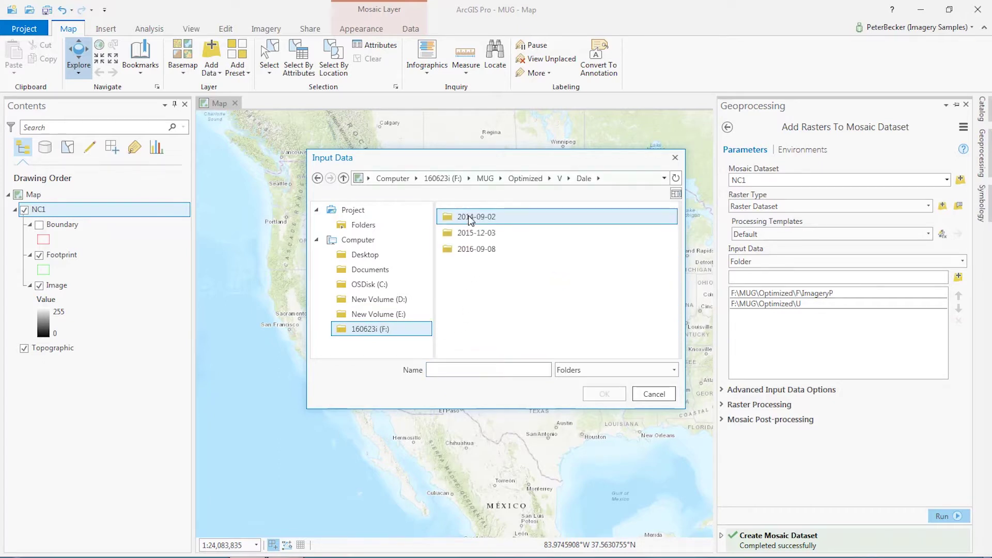
pyautogui.click(559, 178)
pyautogui.click(472, 217)
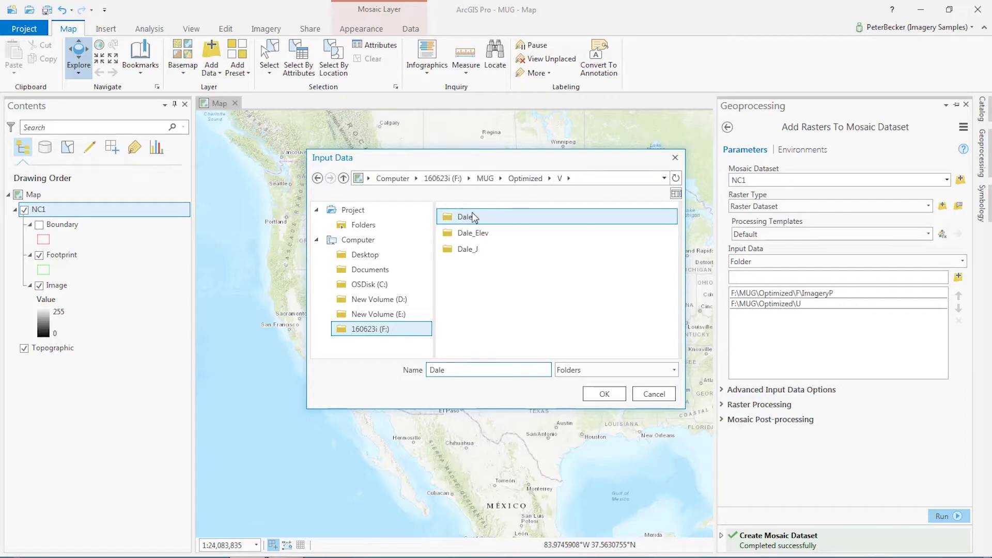
pyautogui.click(602, 393)
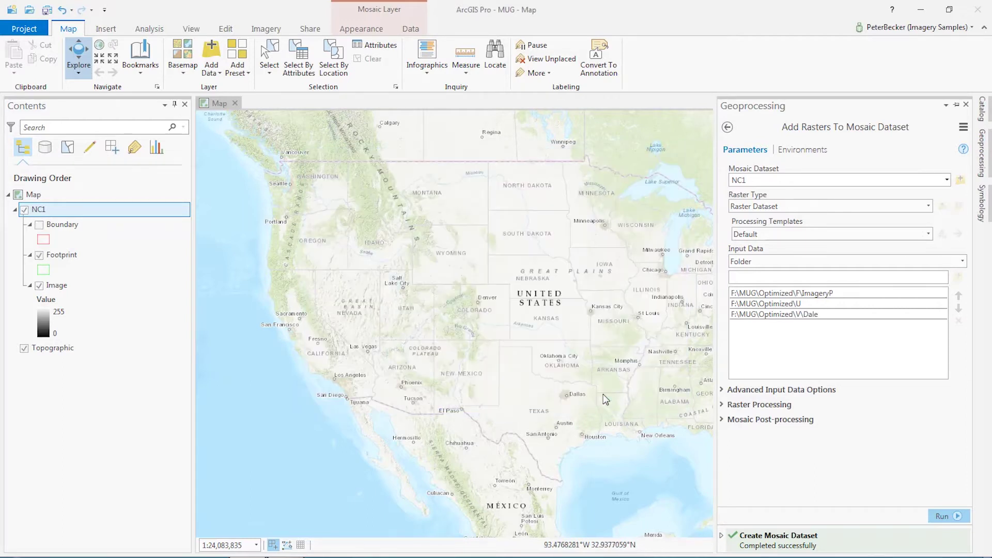
pyautogui.click(956, 518)
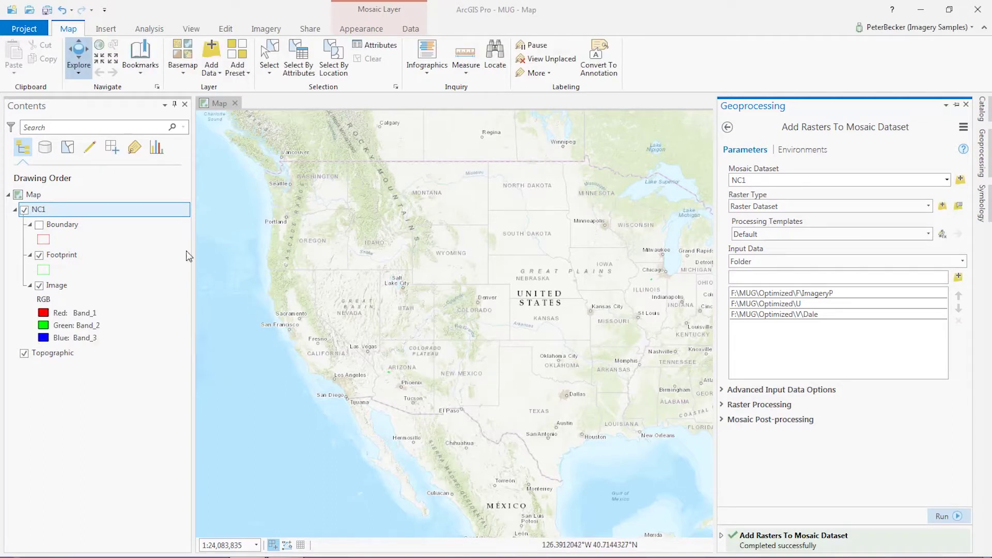
# Bring up the Footprint layer's options once the rasters finish loading into NC1
pyautogui.rightClick(74, 256)
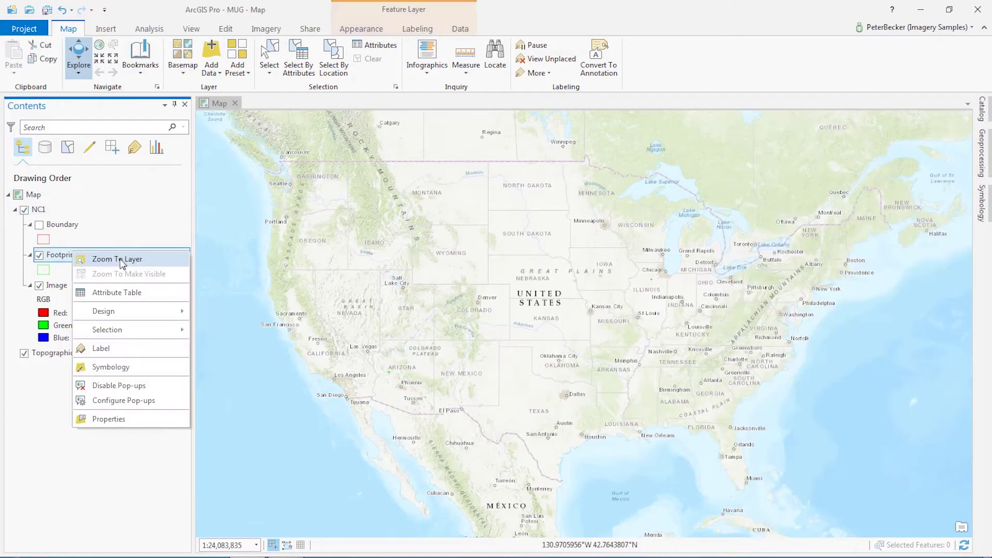
# Open the Footprint attribute table and zoom the map to footprint row 9 (DALE TOPO 12-3-15)
pyautogui.click(170, 292)
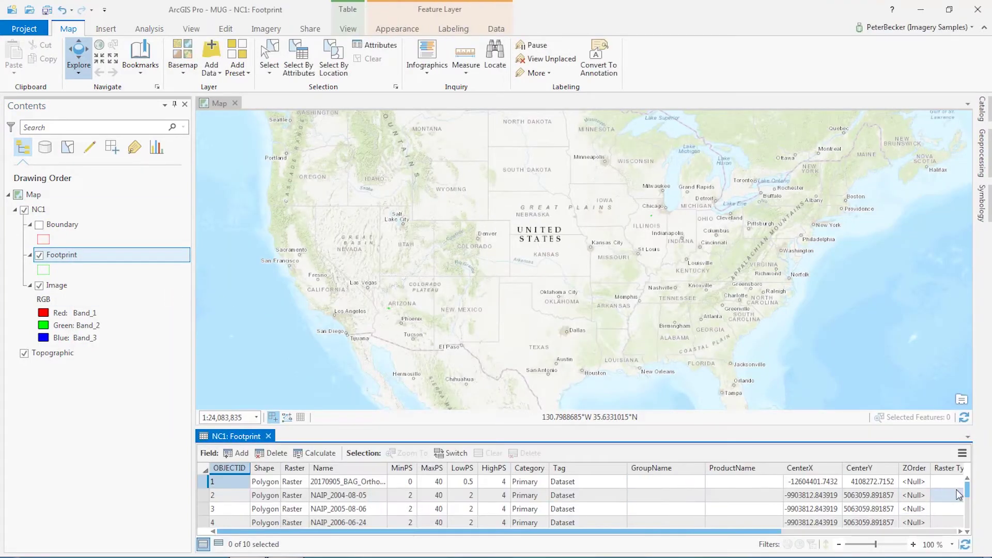
pyautogui.moveTo(969, 492); pyautogui.dragTo(970, 523)
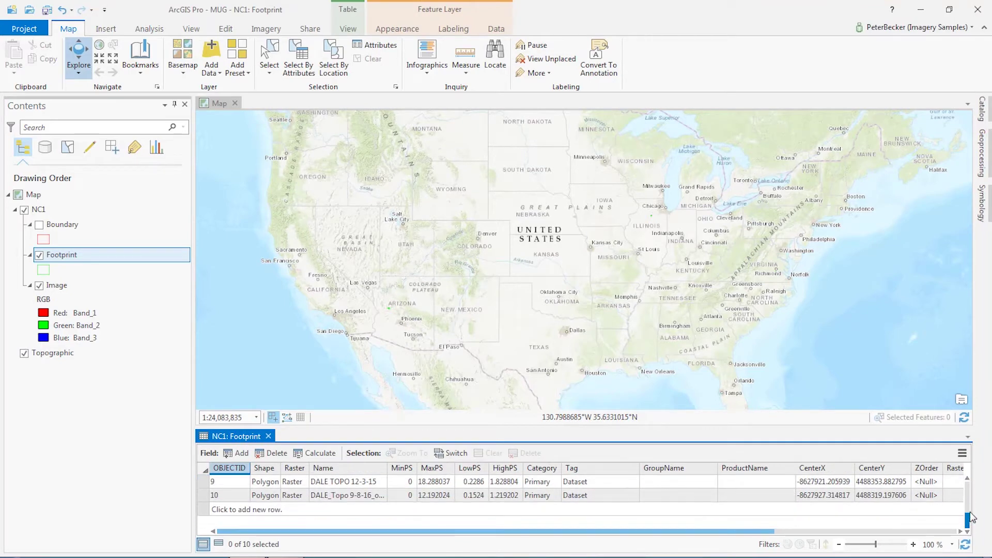
pyautogui.scroll(1, 970, 524)
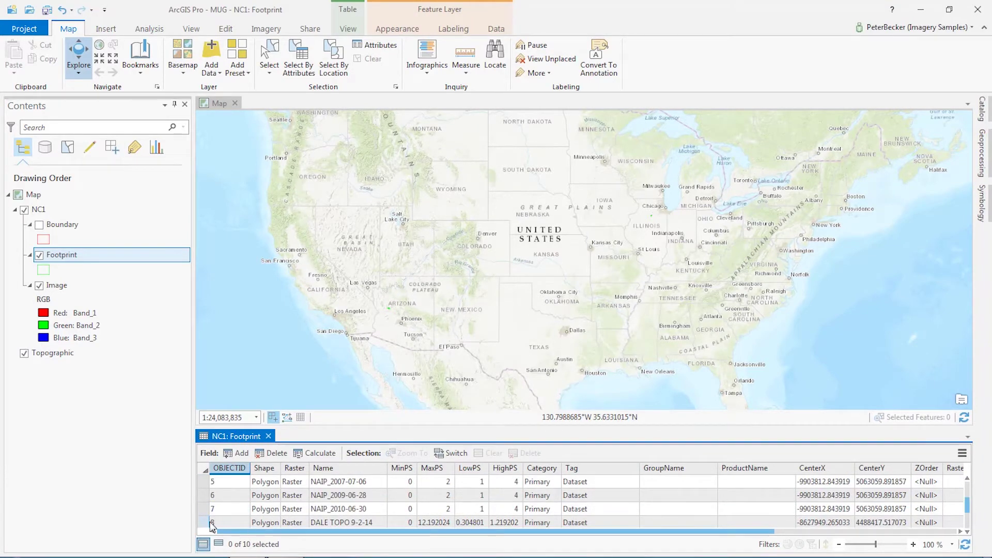
pyautogui.moveTo(211, 523); pyautogui.dragTo(205, 497)
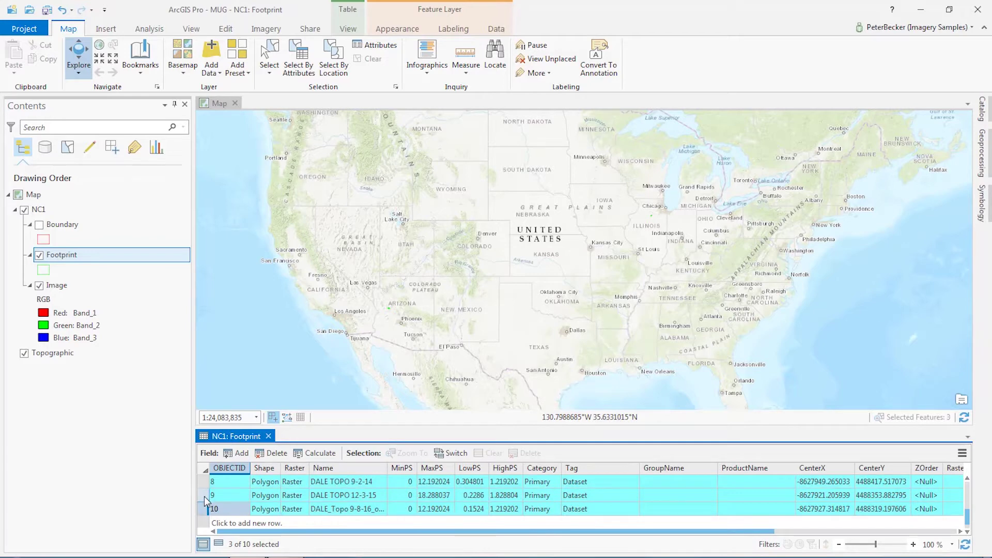
pyautogui.click(204, 496)
pyautogui.rightClick(204, 495)
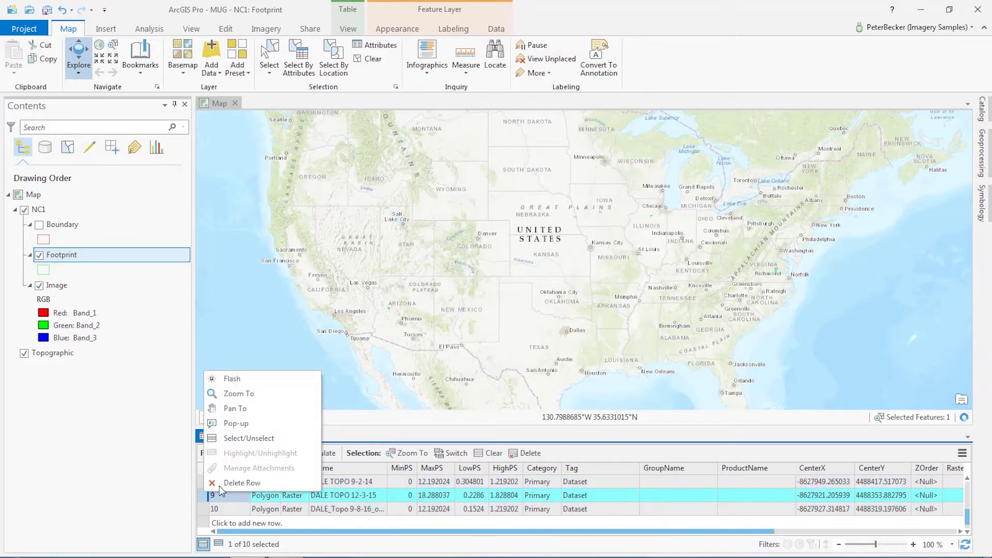
pyautogui.click(250, 393)
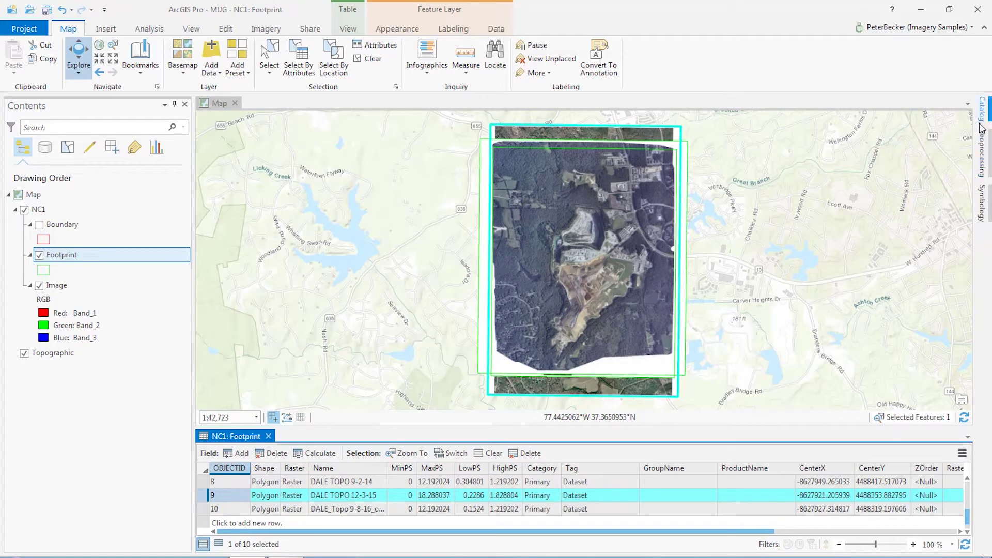
pyautogui.click(986, 110)
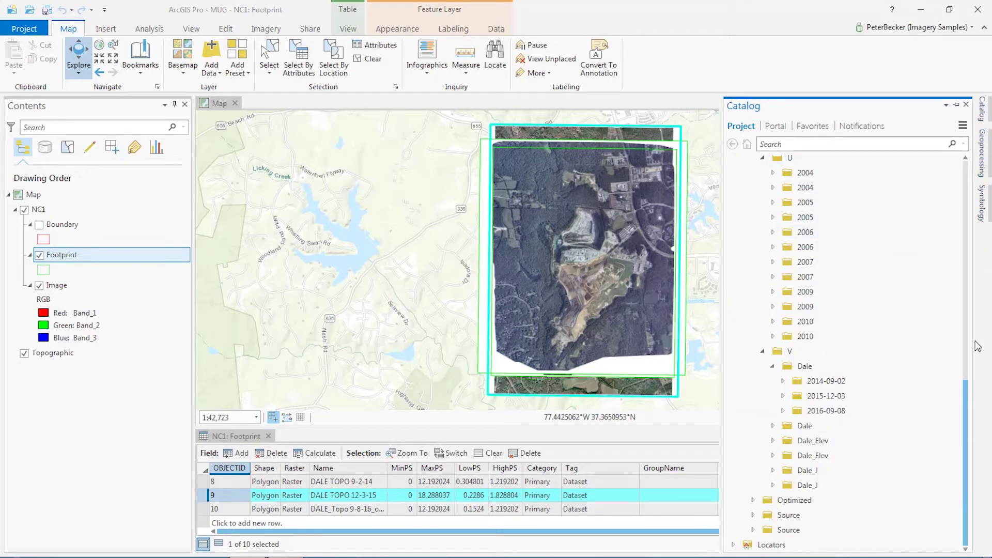
# Start Add Rasters on the mosaic dataset with Dataset as the input data type
pyautogui.moveTo(969, 392); pyautogui.dragTo(837, 248)
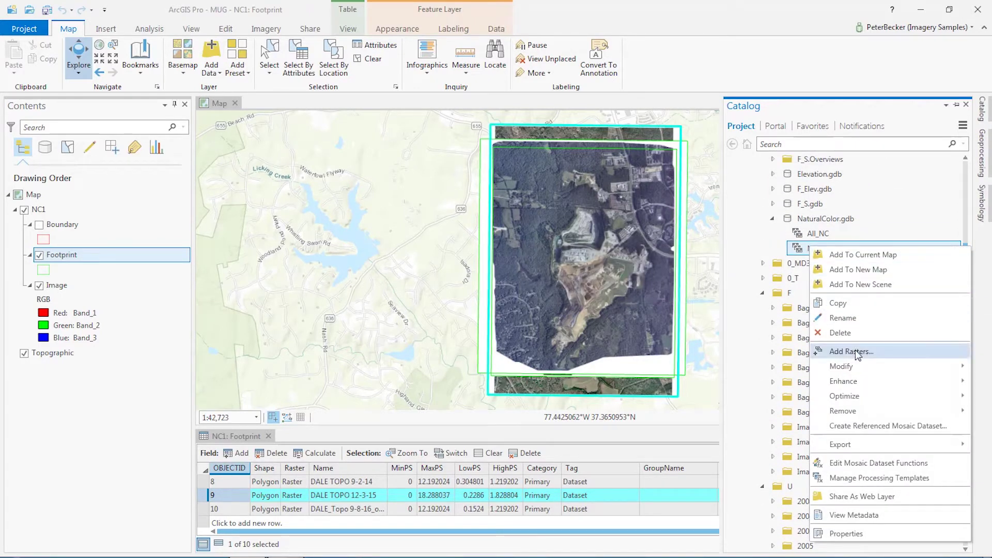
pyautogui.click(853, 352)
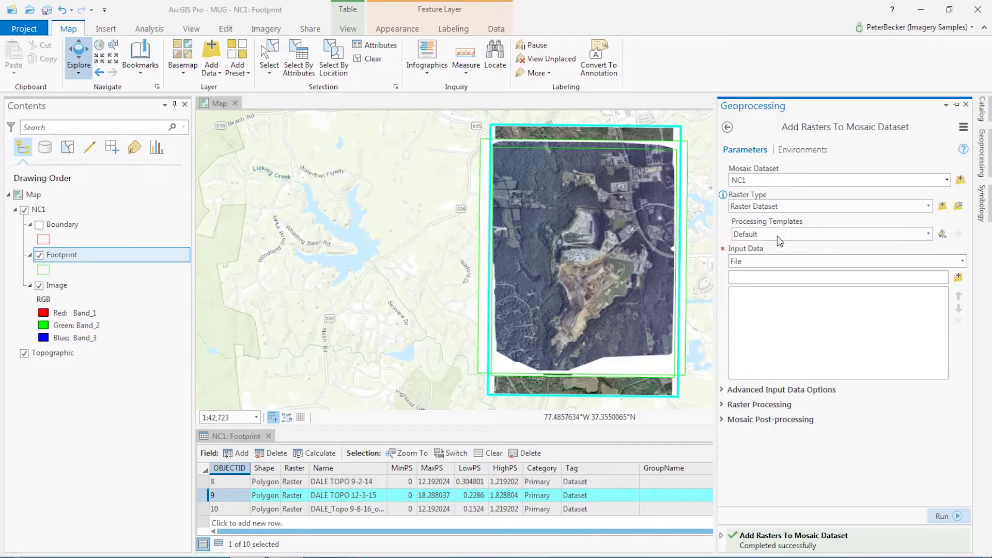
pyautogui.click(827, 261)
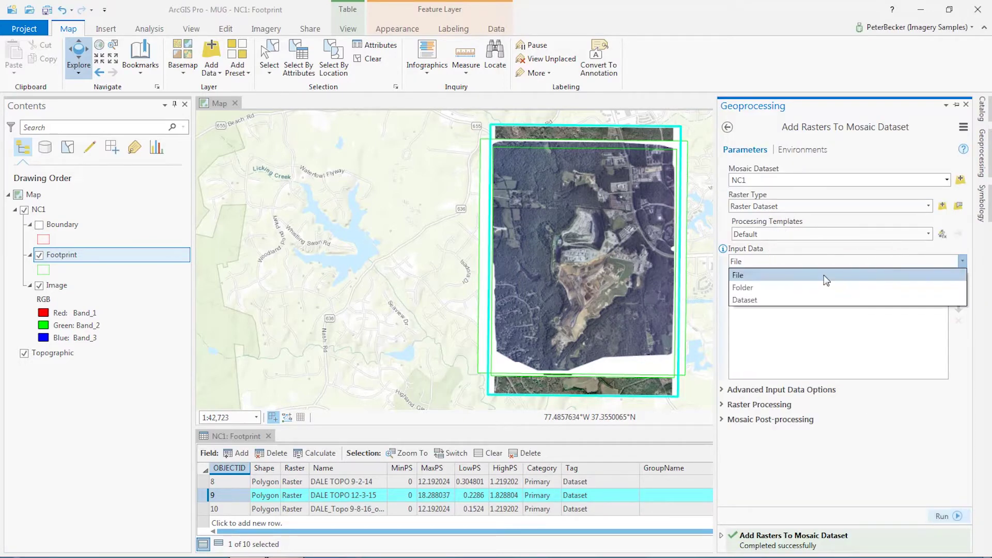
pyautogui.click(765, 300)
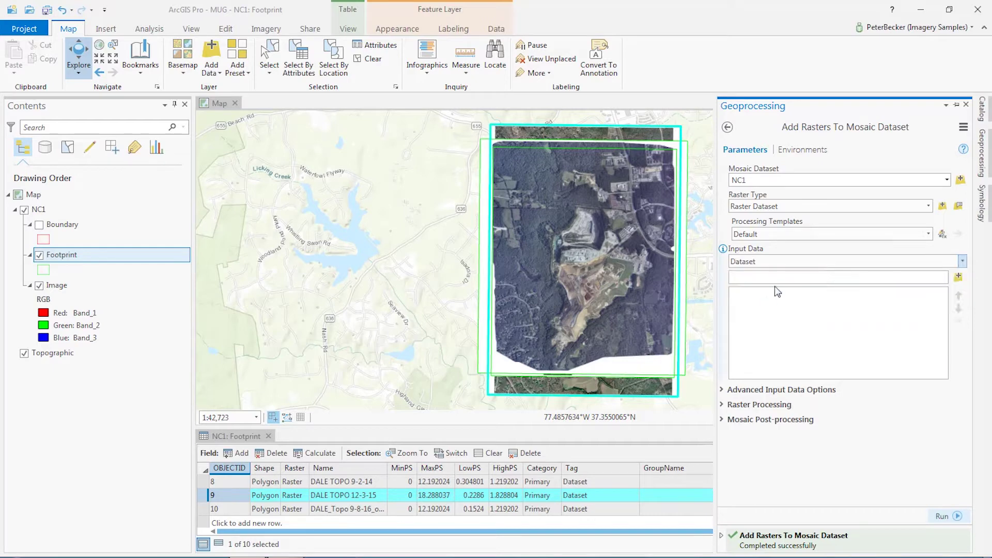
pyautogui.click(958, 278)
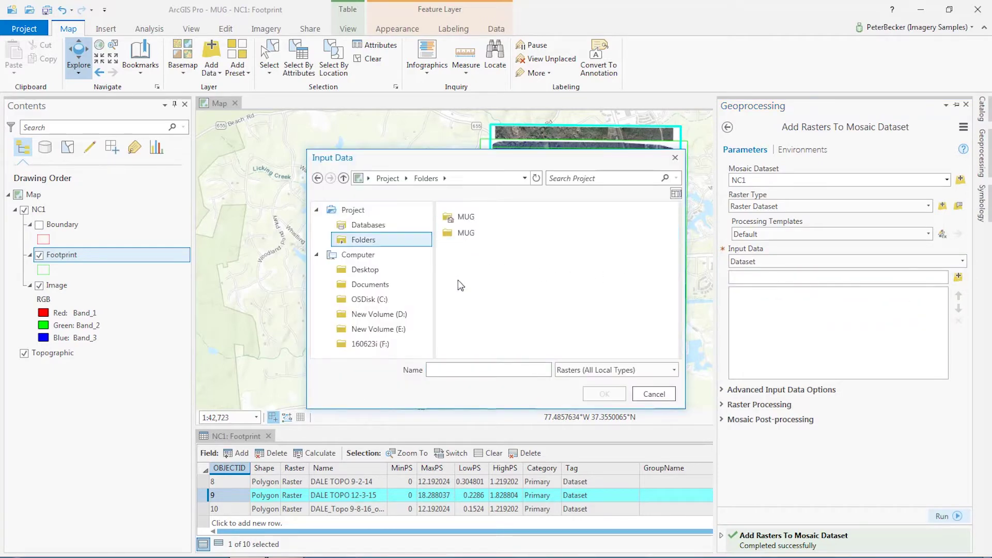
# Choose Optimized\0_MD3\Aerial2000.gdb\A1 as the input dataset
pyautogui.click(466, 233)
pyautogui.doubleClick(465, 232)
pyautogui.click(473, 218)
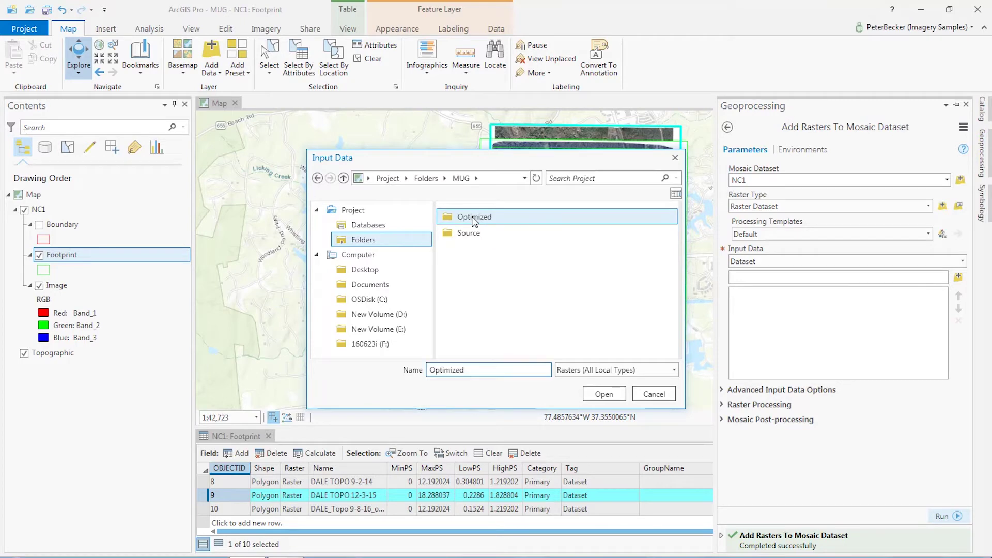
pyautogui.doubleClick(474, 218)
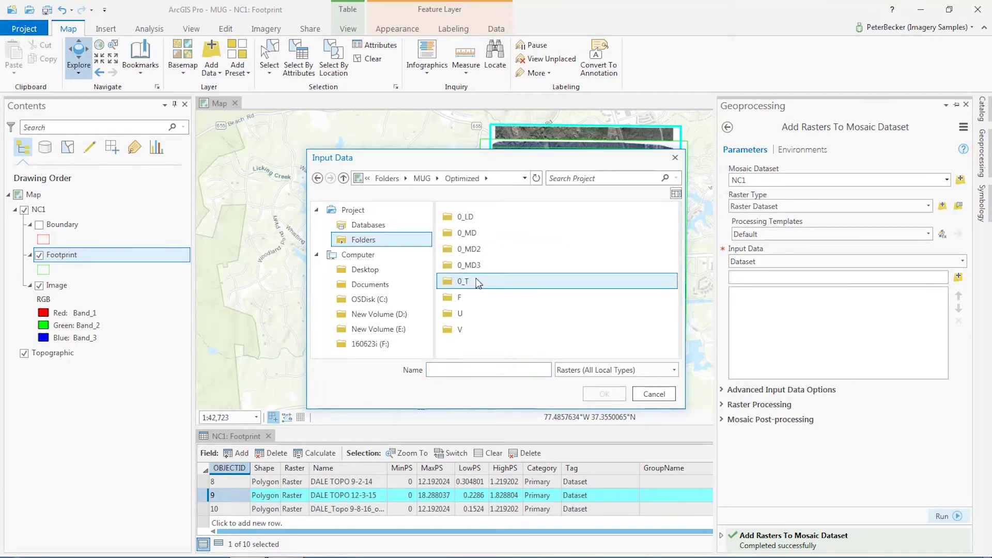
pyautogui.doubleClick(448, 268)
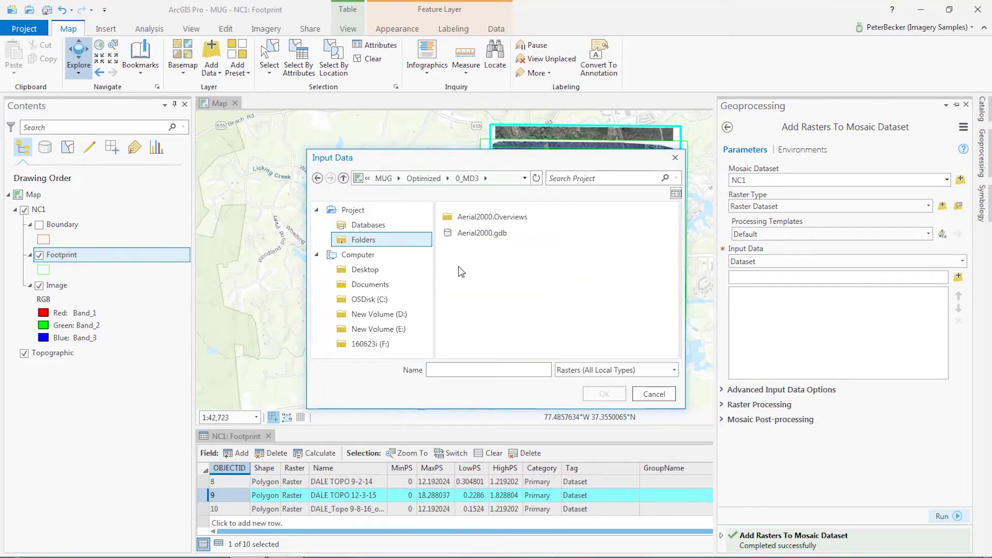
pyautogui.doubleClick(473, 234)
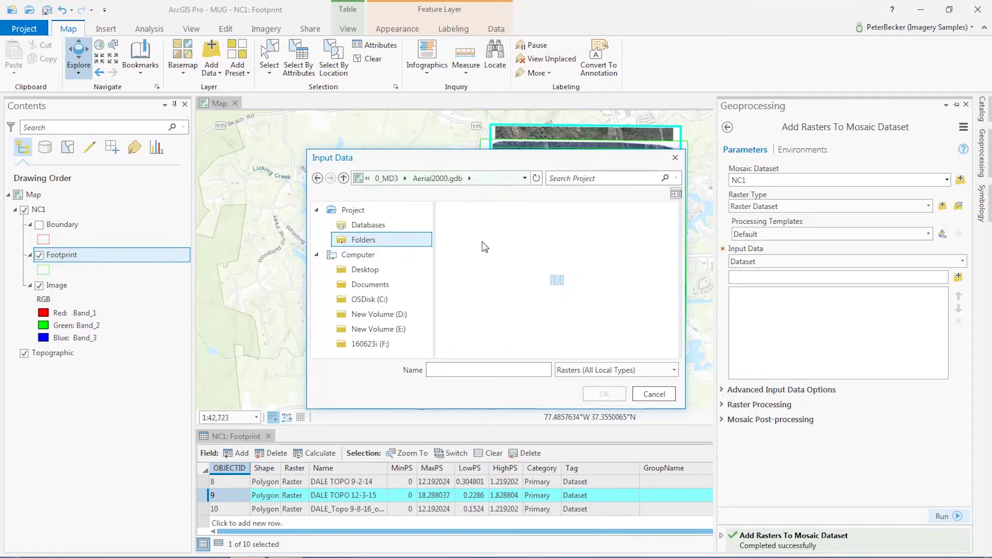
pyautogui.click(460, 217)
pyautogui.click(609, 393)
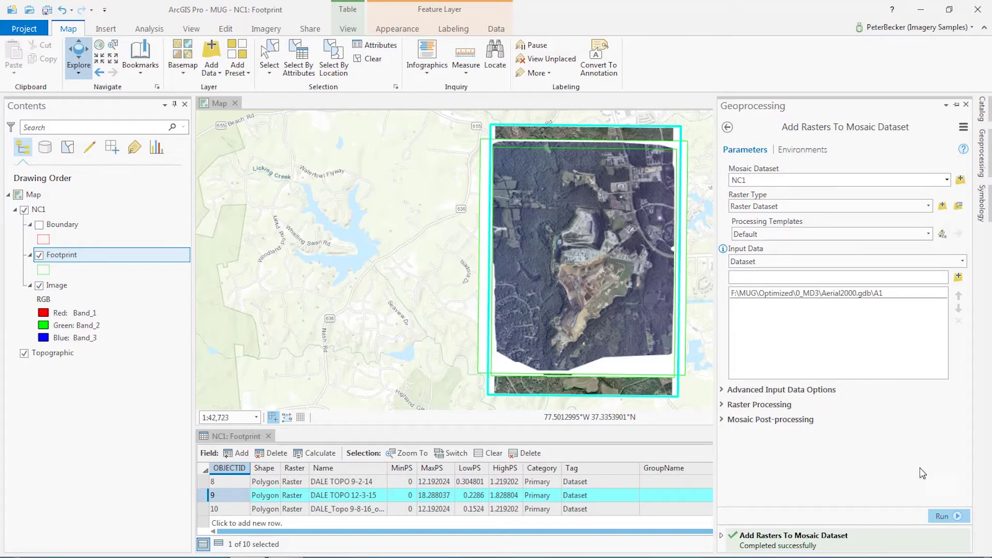
# Run the tool to add Aerial2000.gdb\A1 to NC1, bringing the footprints to 11
pyautogui.click(944, 517)
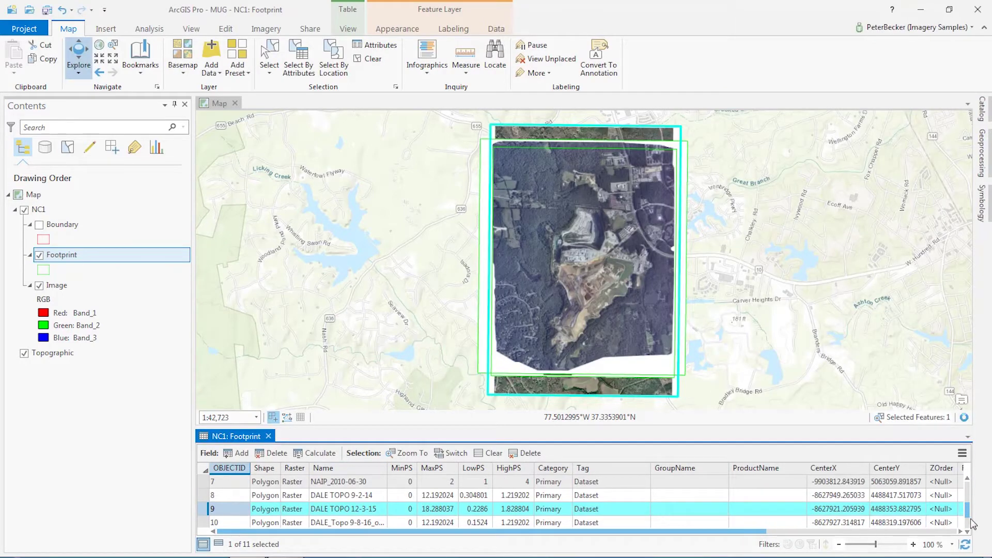
# Zoom the map to the A1 footprint (row 11) and enlarge the table to show rows 4–11
pyautogui.scroll(-1, 970, 526)
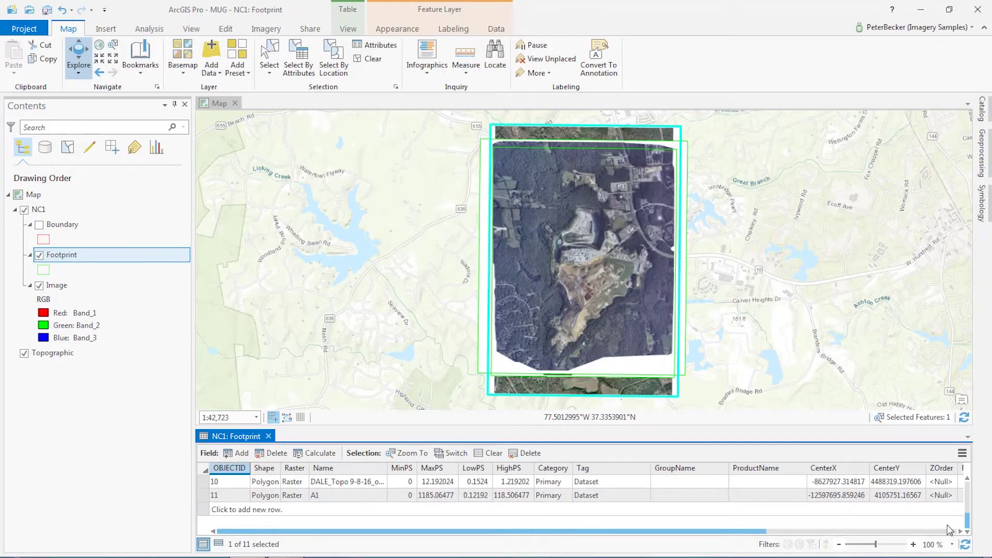
pyautogui.click(207, 496)
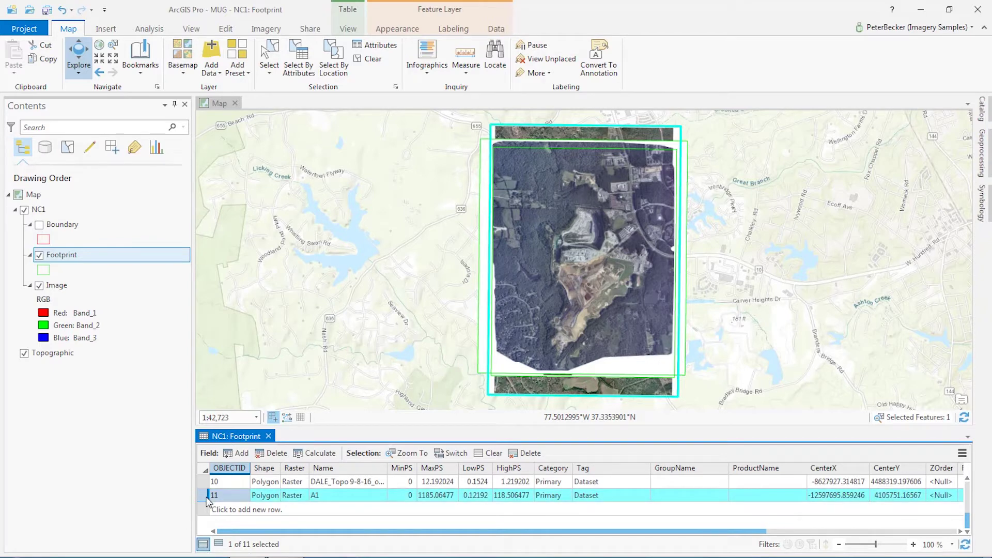
pyautogui.rightClick(207, 499)
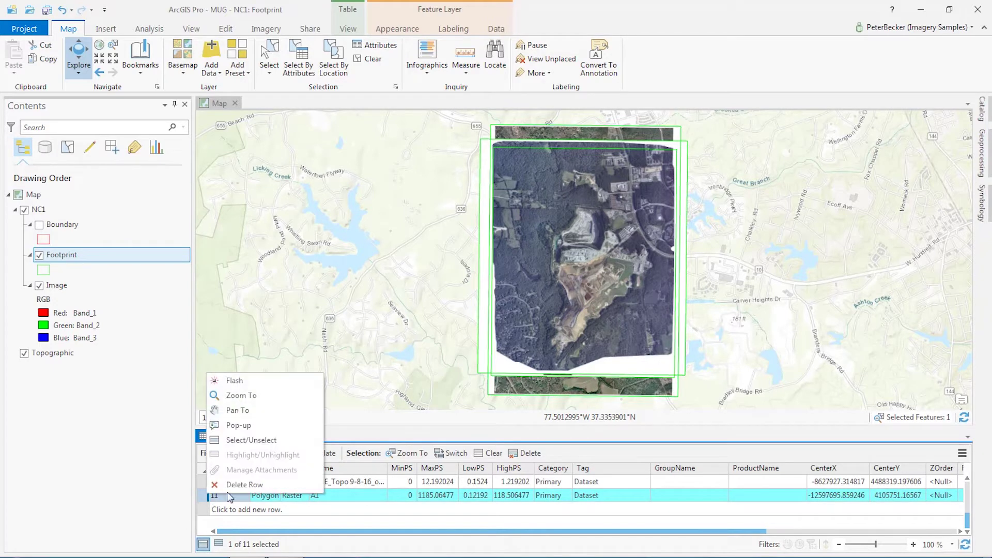
pyautogui.click(244, 398)
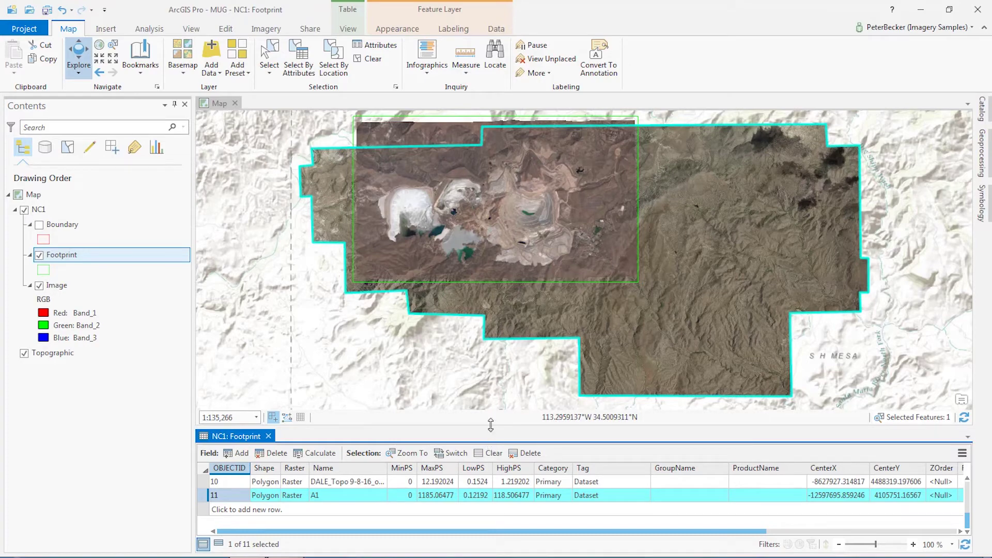
pyautogui.moveTo(492, 425); pyautogui.dragTo(491, 350)
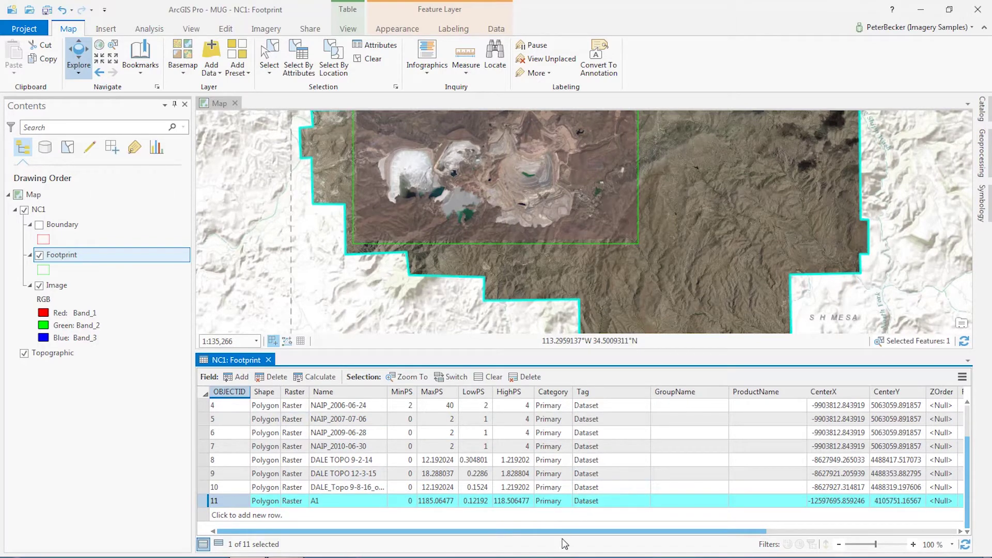
pyautogui.moveTo(557, 533); pyautogui.dragTo(829, 531)
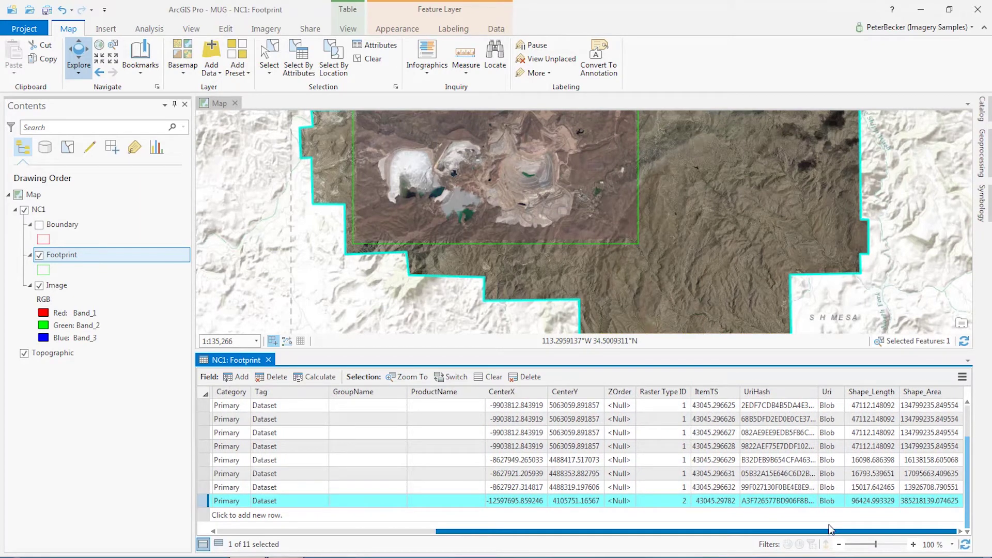
pyautogui.moveTo(830, 528); pyautogui.dragTo(569, 541)
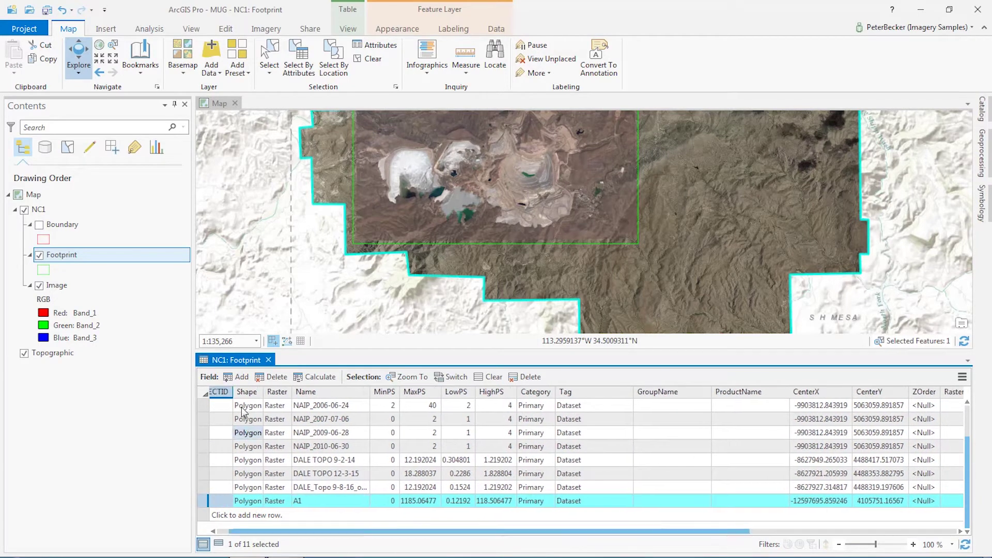
# Add a Date-type field named AcquisitionDate to the Footprint table and save it
pyautogui.click(239, 378)
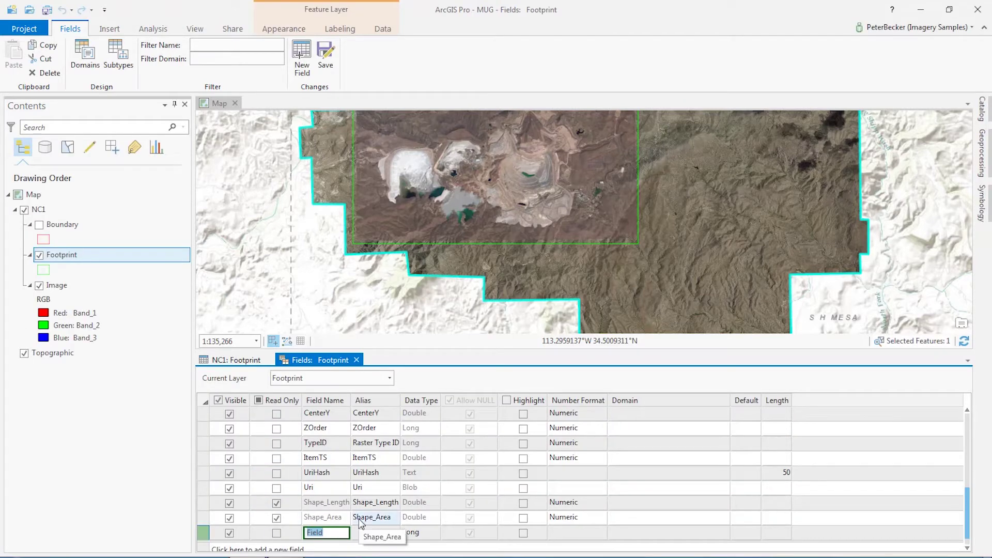
pyautogui.write('Acquisitoi')
pyautogui.press('BackSpace')
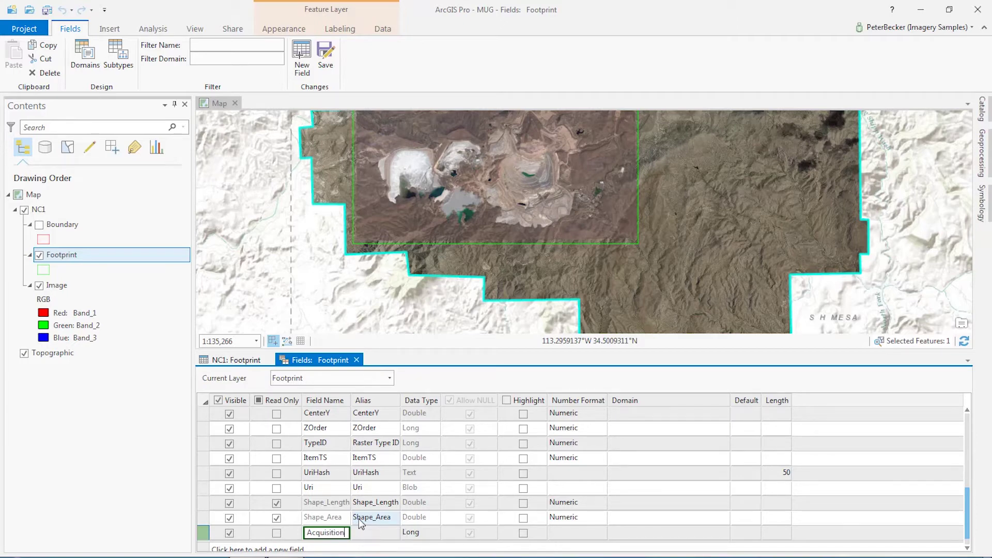
pyautogui.write('Date')
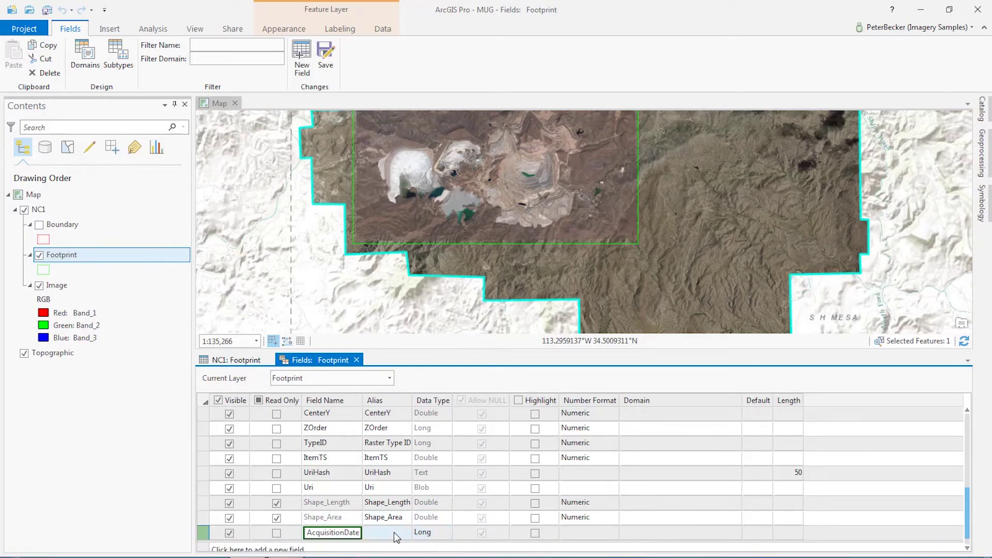
pyautogui.press('Return')
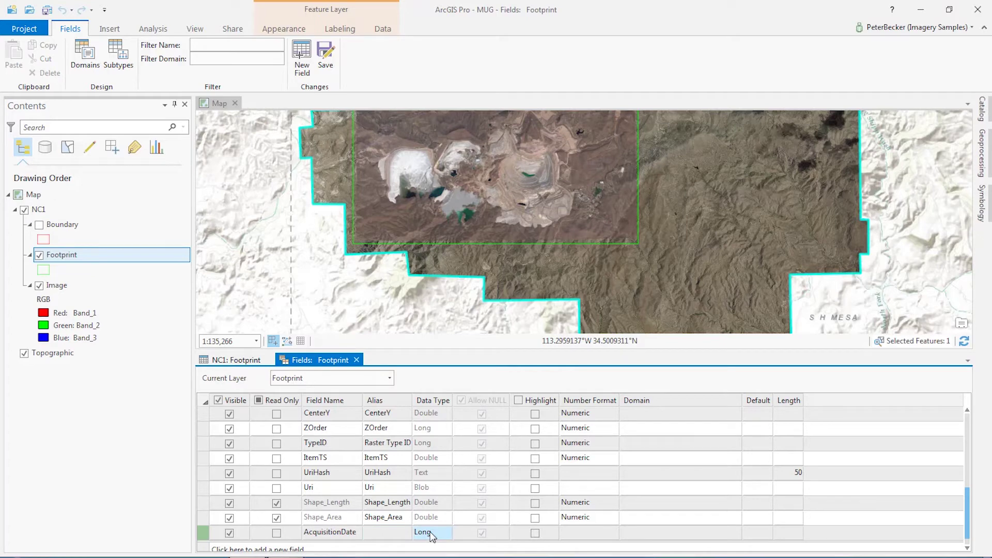
pyautogui.click(432, 537)
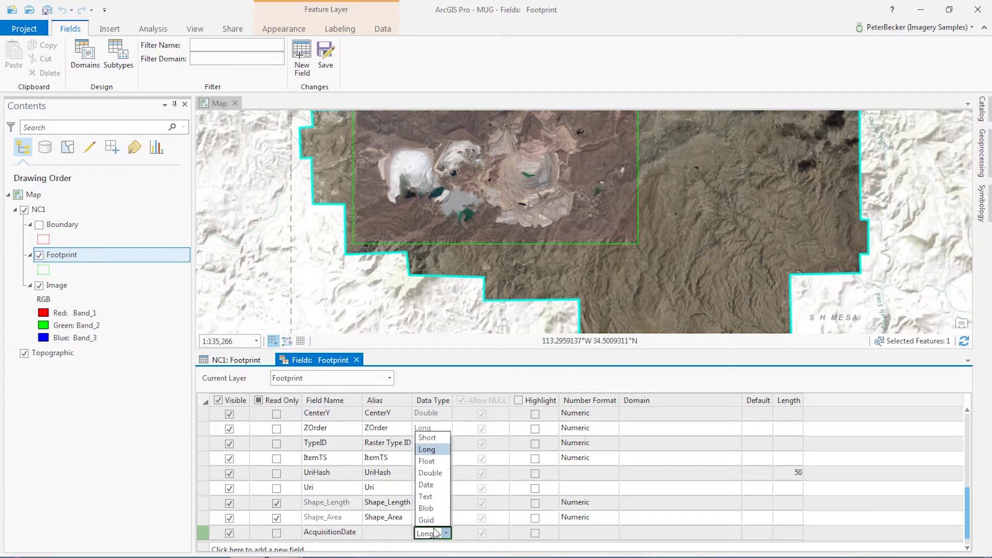
pyautogui.click(439, 484)
pyautogui.press('Tab')
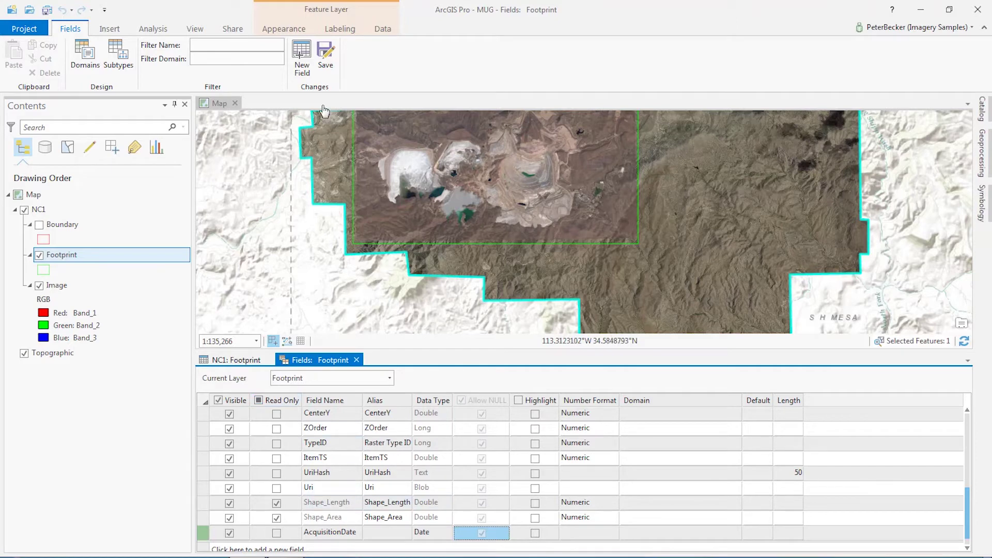
pyautogui.click(326, 57)
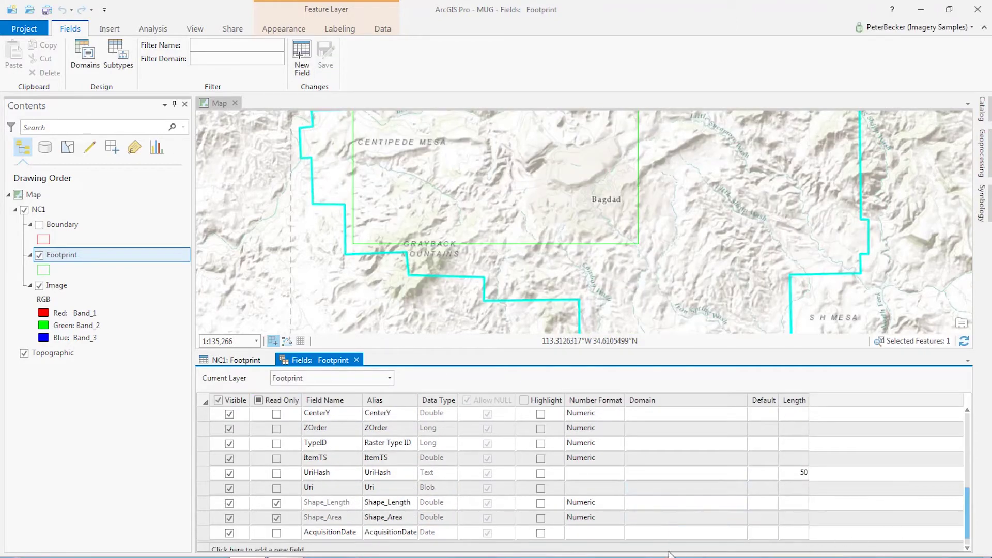
# Close the Fields view and move the AcquisitionDate column right after Name
pyautogui.click(357, 360)
pyautogui.moveTo(640, 532); pyautogui.dragTo(878, 533)
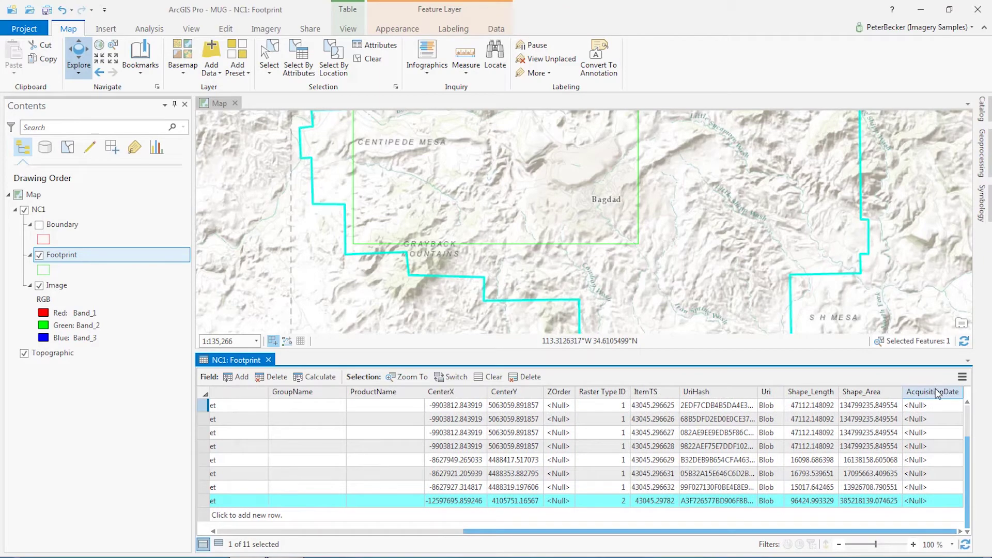
pyautogui.moveTo(933, 392); pyautogui.dragTo(270, 392)
pyautogui.moveTo(527, 537); pyautogui.dragTo(231, 535)
pyautogui.moveTo(679, 392); pyautogui.dragTo(389, 384)
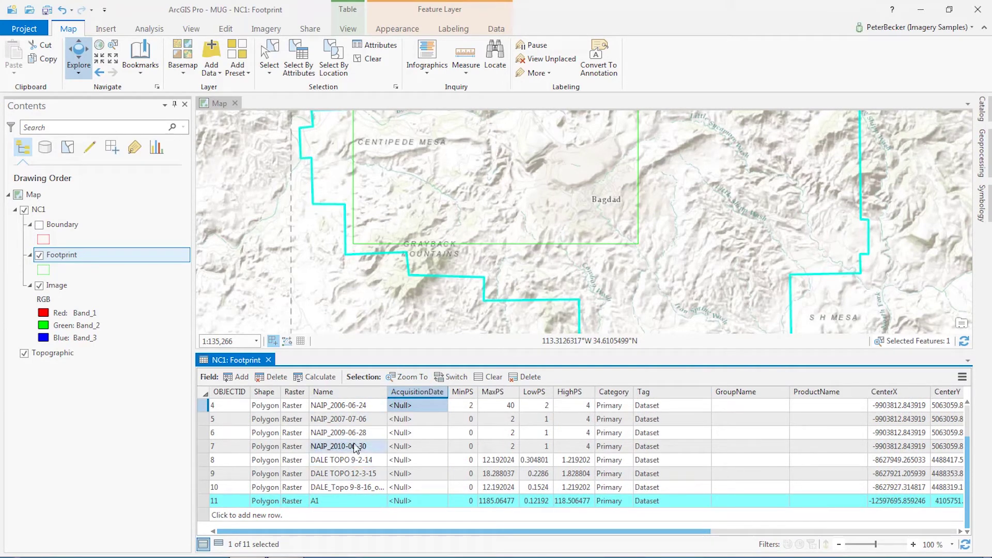
pyautogui.scroll(1, 355, 447)
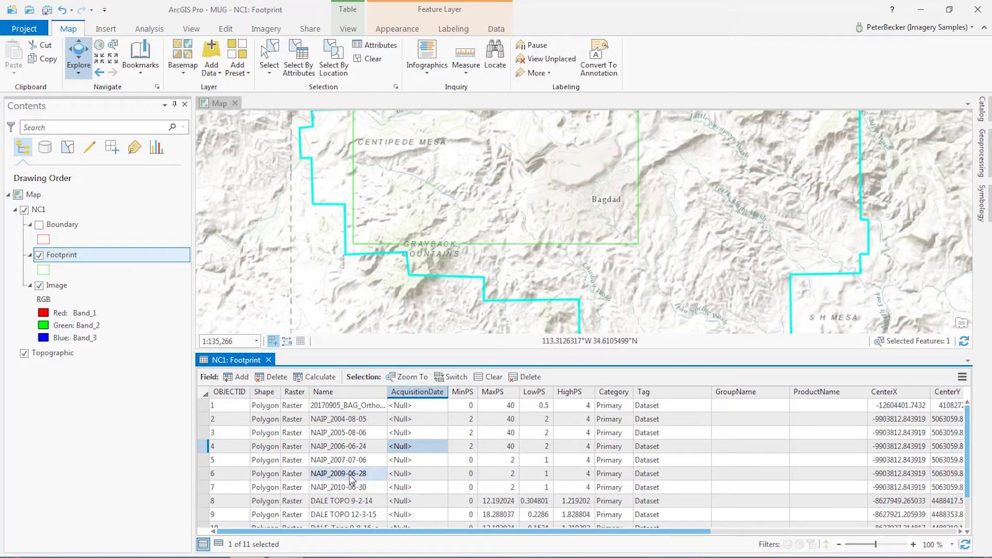
pyautogui.scroll(-2, 349, 476)
pyautogui.scroll(2, 347, 482)
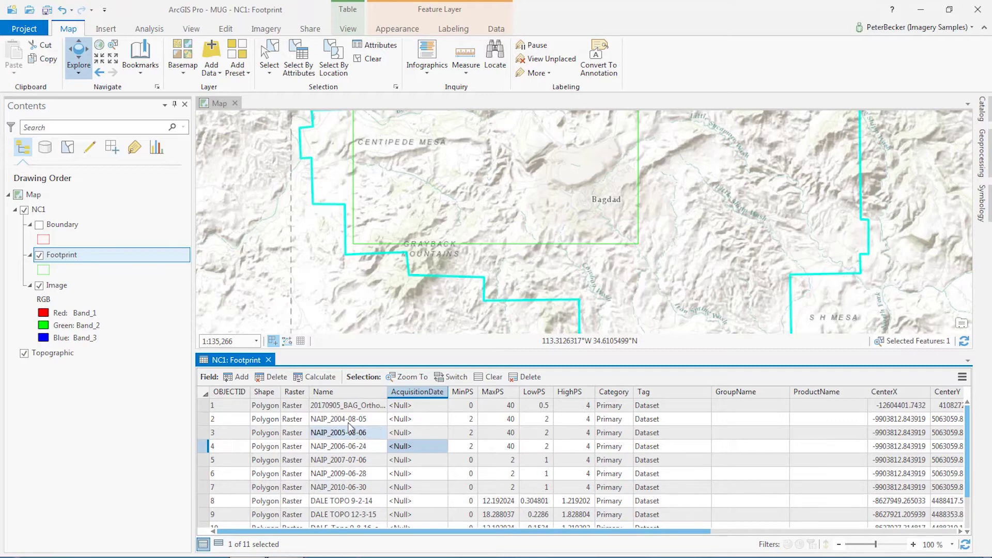
# Fill in each footprint's acquisition date with the calendar picker, from 09-May-17 to 03-Dec-15
pyautogui.click(404, 412)
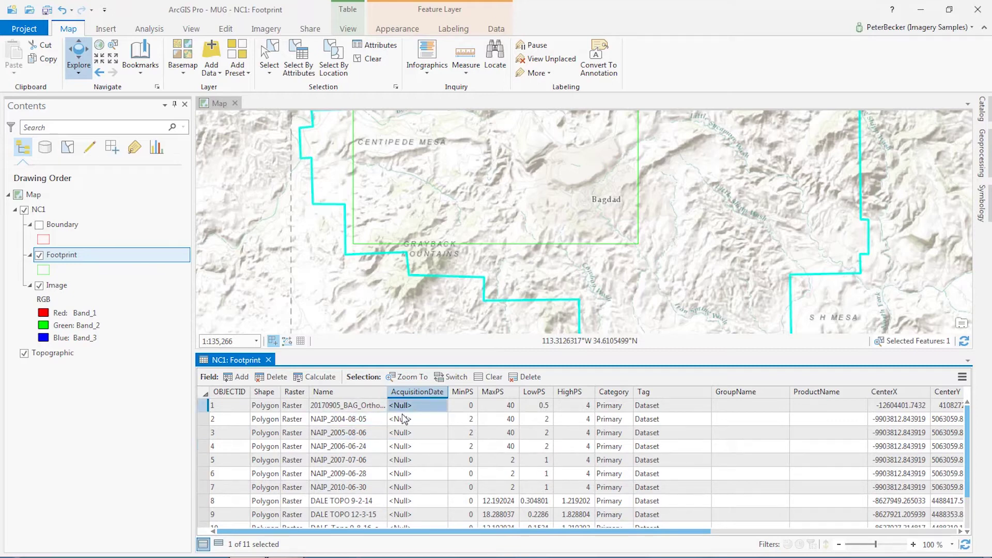
pyautogui.click(430, 404)
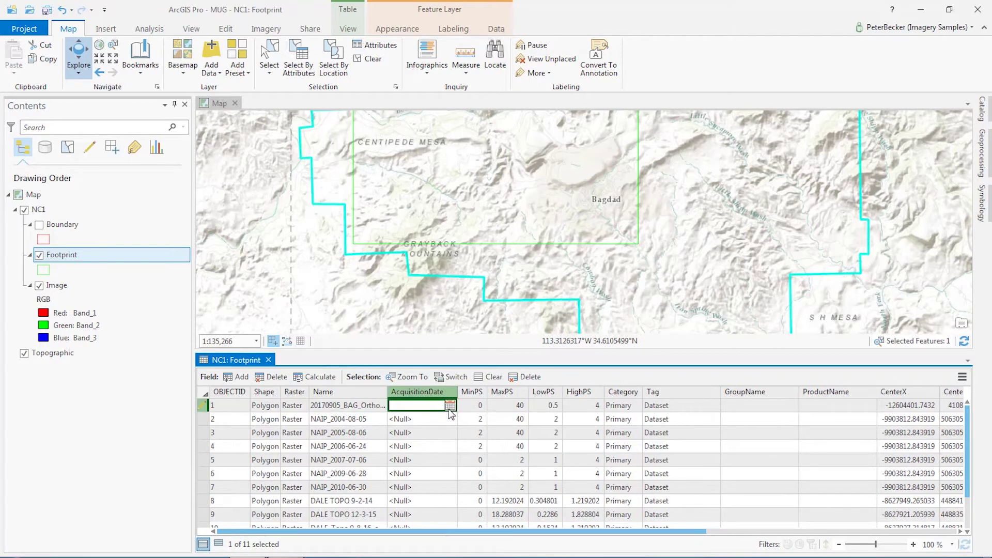
pyautogui.click(452, 406)
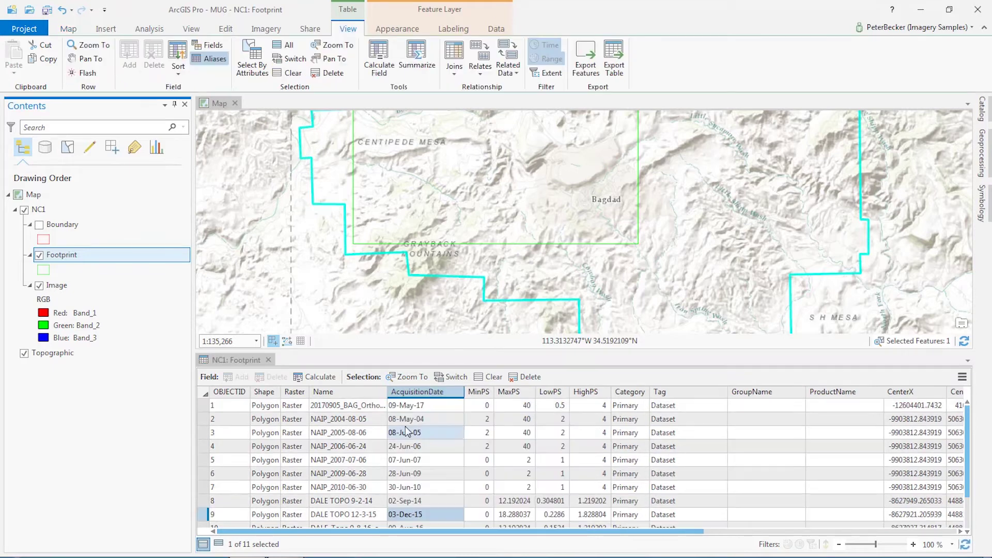
pyautogui.click(417, 434)
pyautogui.click(287, 420)
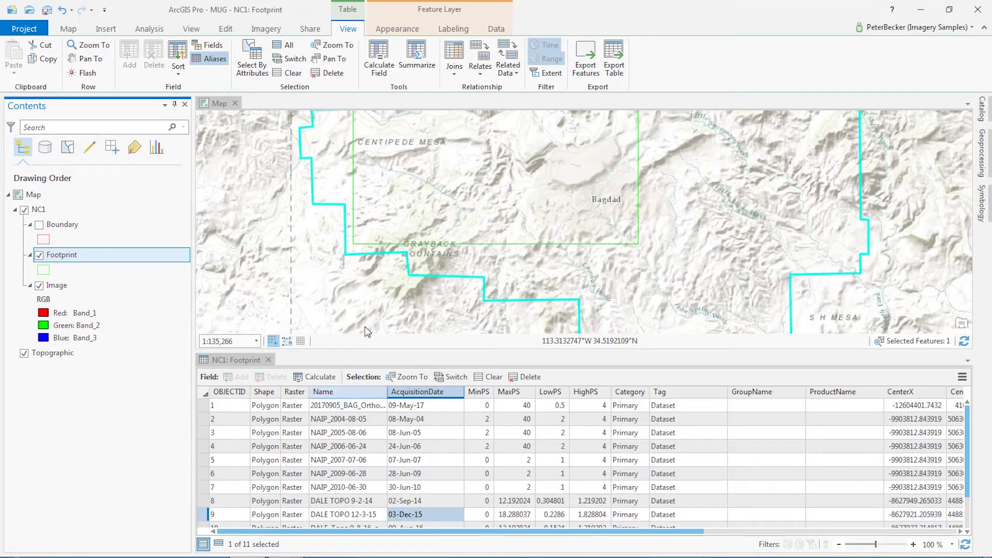
# Save the footprint date edits from the Edit tab and confirm Yes
pyautogui.click(226, 29)
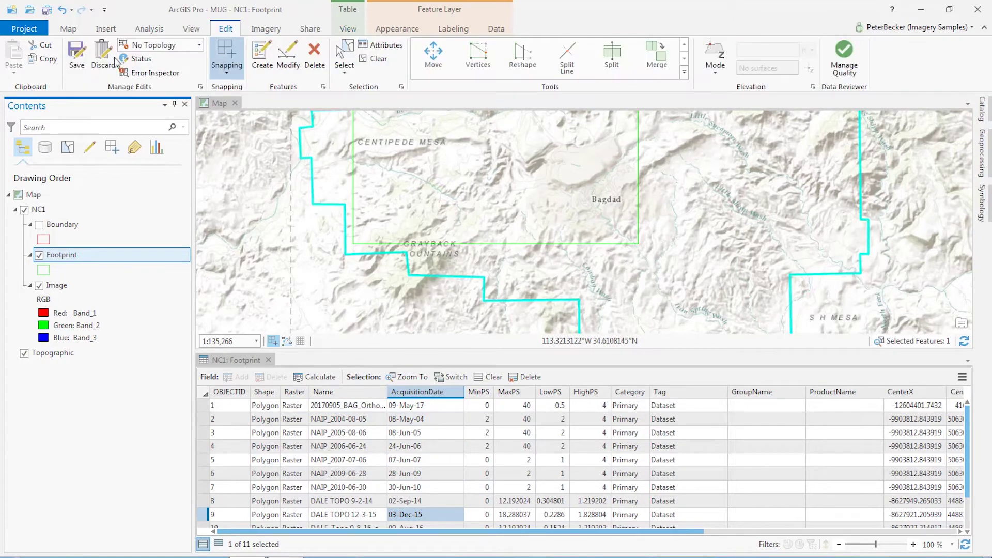
pyautogui.click(77, 54)
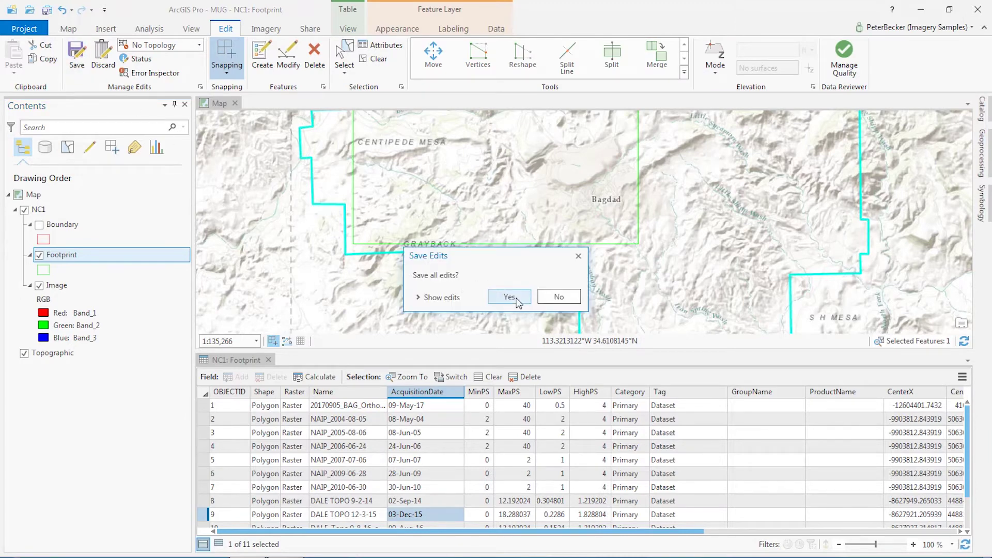
pyautogui.click(508, 297)
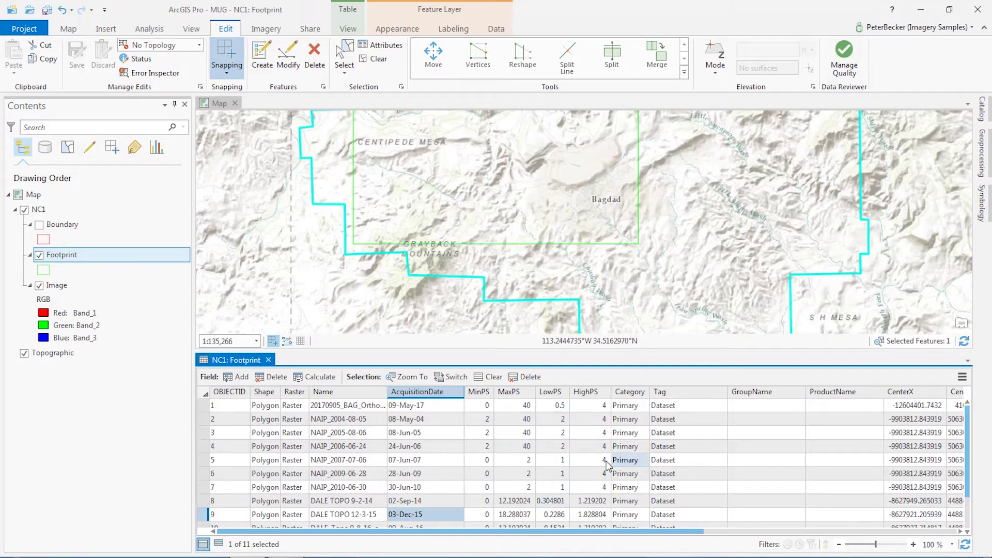
# Check rows 10 and 11 (09-Aug-16, 01-Jan-05), then bring up the Catalog pane
pyautogui.moveTo(971, 428)
pyautogui.mouseDown()
pyautogui.moveTo(982, 470)
pyautogui.moveTo(984, 414)
pyautogui.mouseUp()
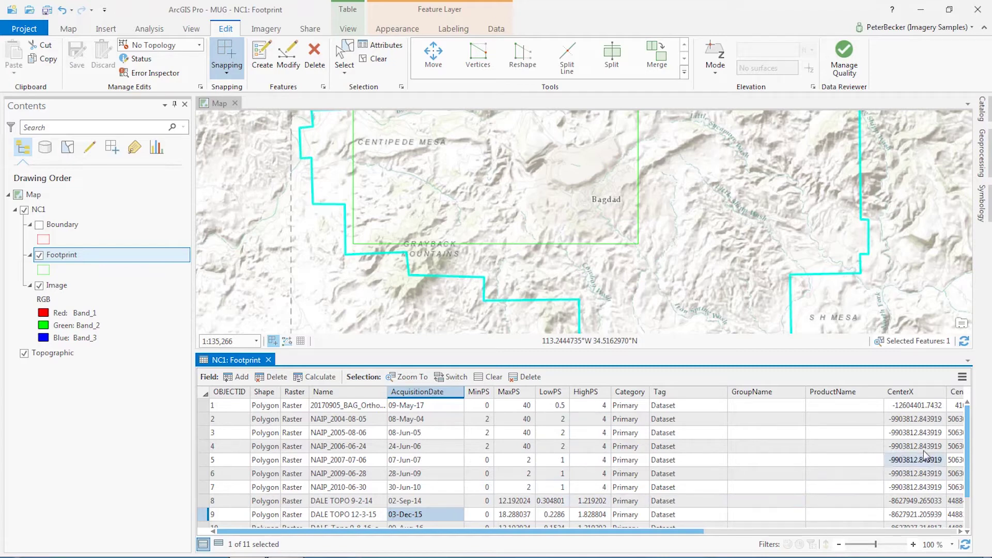
pyautogui.moveTo(969, 448); pyautogui.dragTo(972, 483)
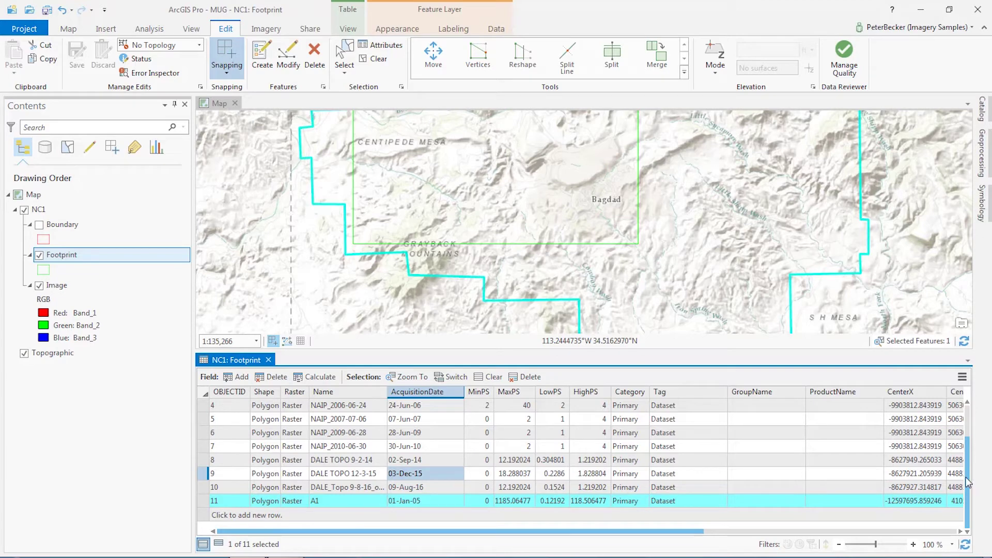
pyautogui.scroll(3, 968, 482)
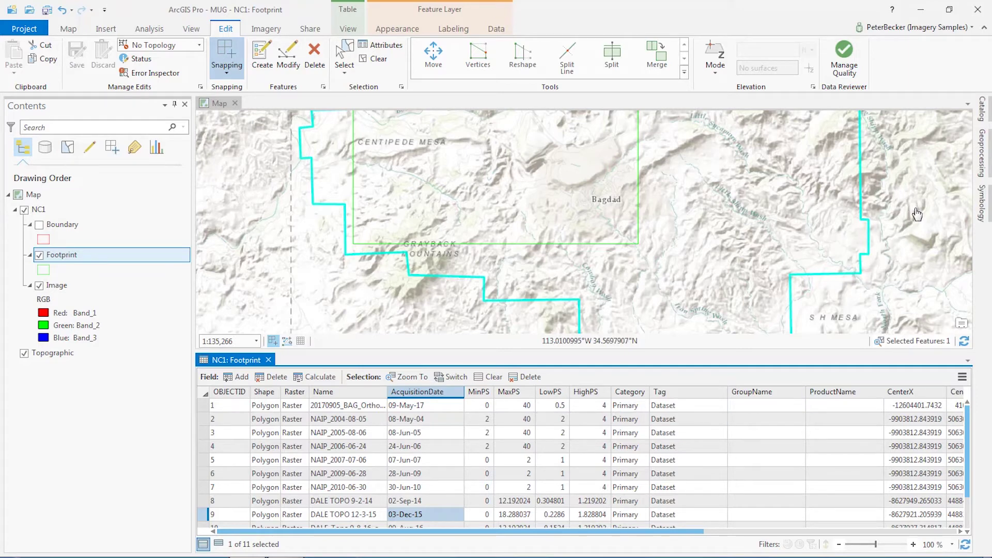
pyautogui.click(984, 112)
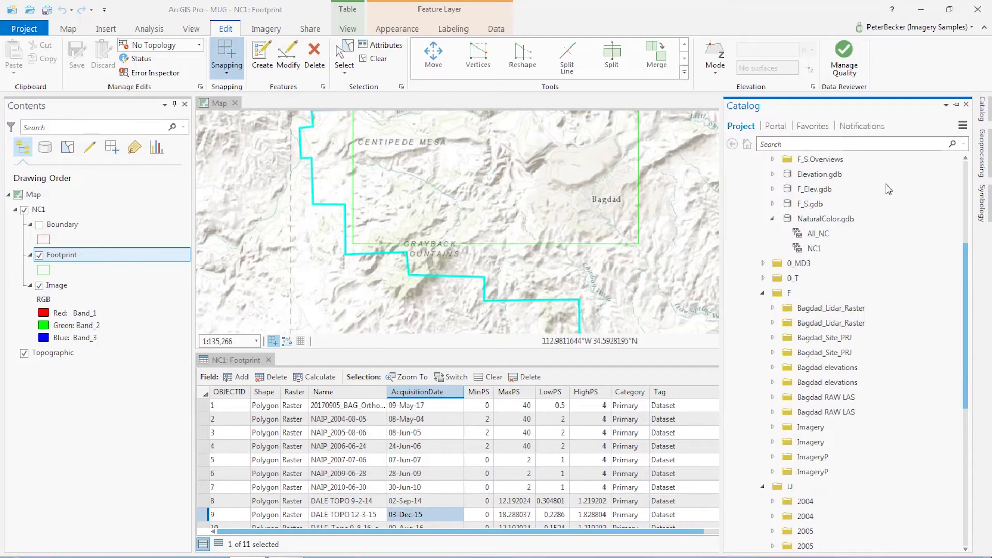
# Go to the Defaults page of NC1's Properties and edit Allowed Compression Methods (None, JPEG, LZ77, LERC)
pyautogui.rightClick(834, 249)
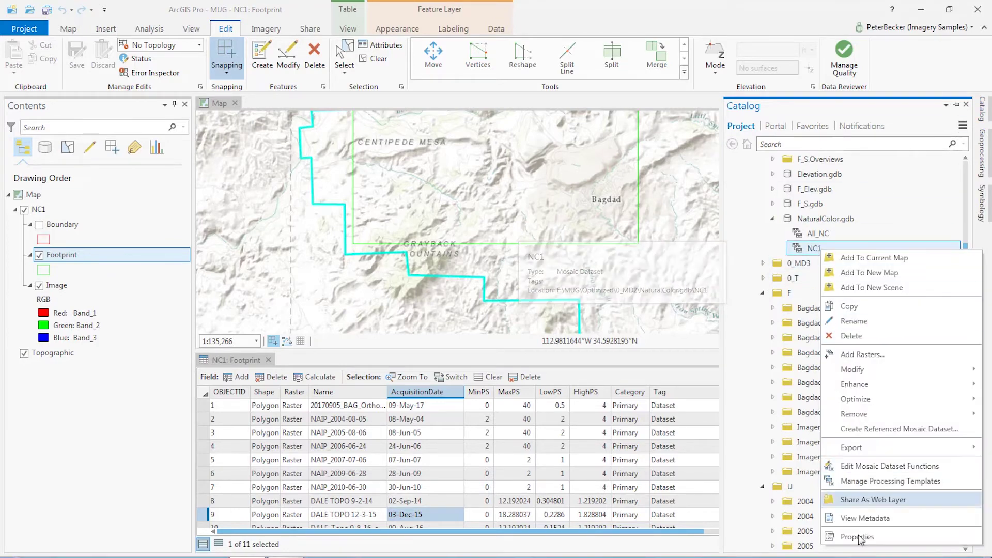
pyautogui.click(858, 537)
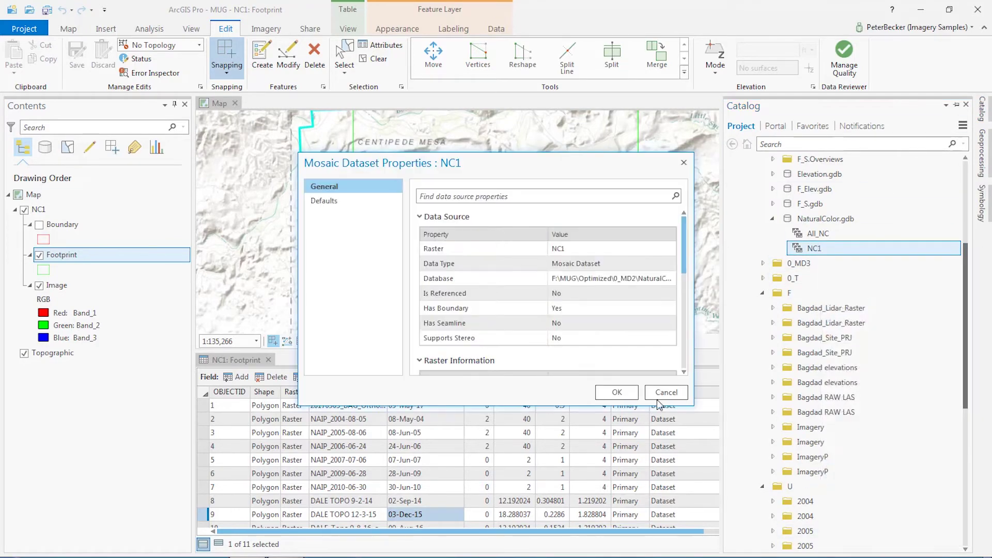
pyautogui.click(320, 201)
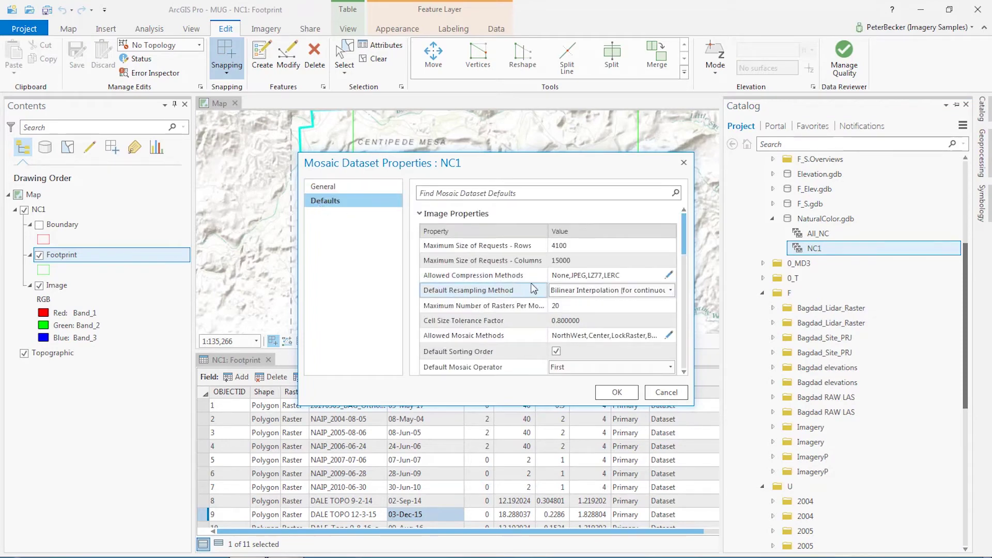
pyautogui.scroll(-3, 687, 256)
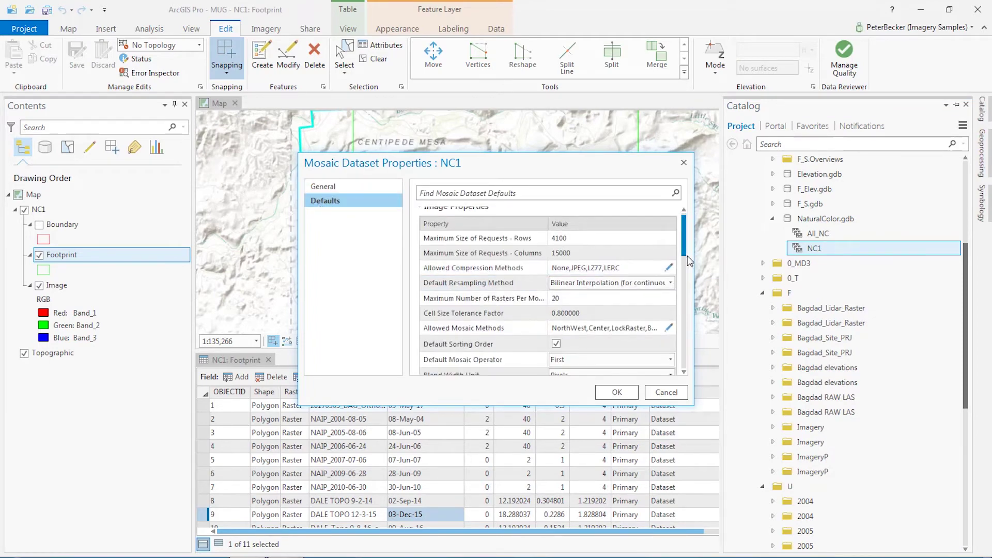
pyautogui.scroll(2, 687, 256)
pyautogui.scroll(1, 687, 256)
pyautogui.click(661, 271)
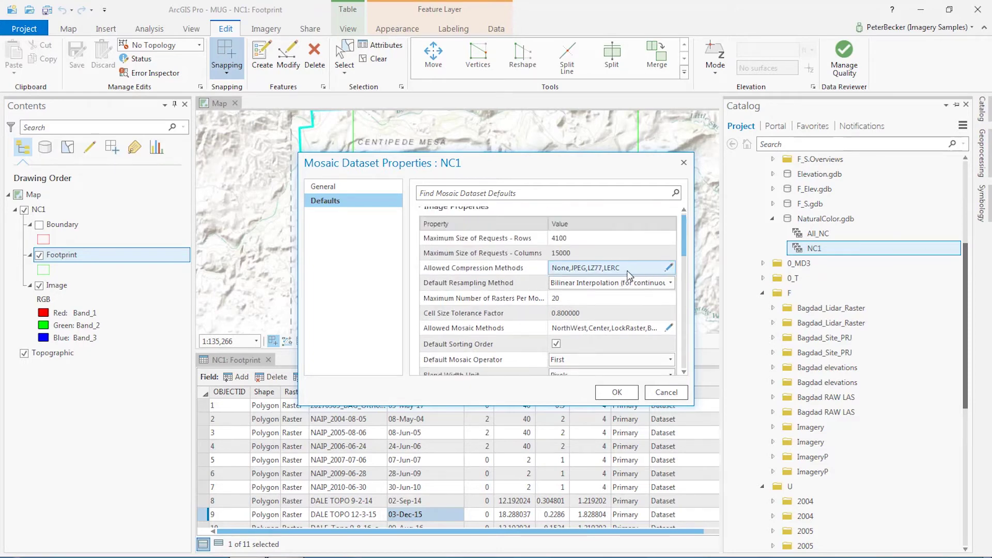
pyautogui.click(669, 268)
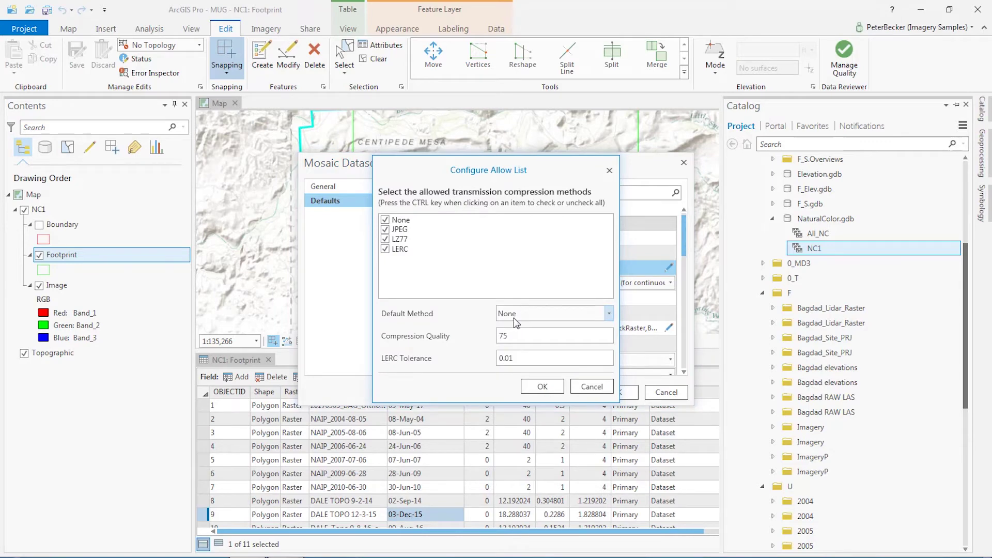
# Set JPEG as NC1's default compression method and confirm the allow list
pyautogui.click(533, 315)
pyautogui.click(517, 340)
pyautogui.click(552, 390)
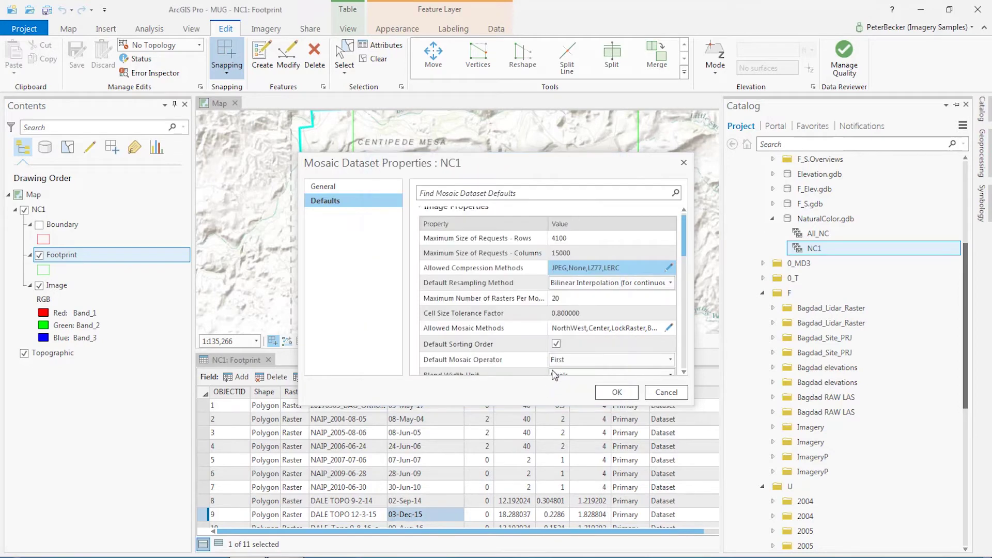
pyautogui.moveTo(686, 250); pyautogui.dragTo(692, 261)
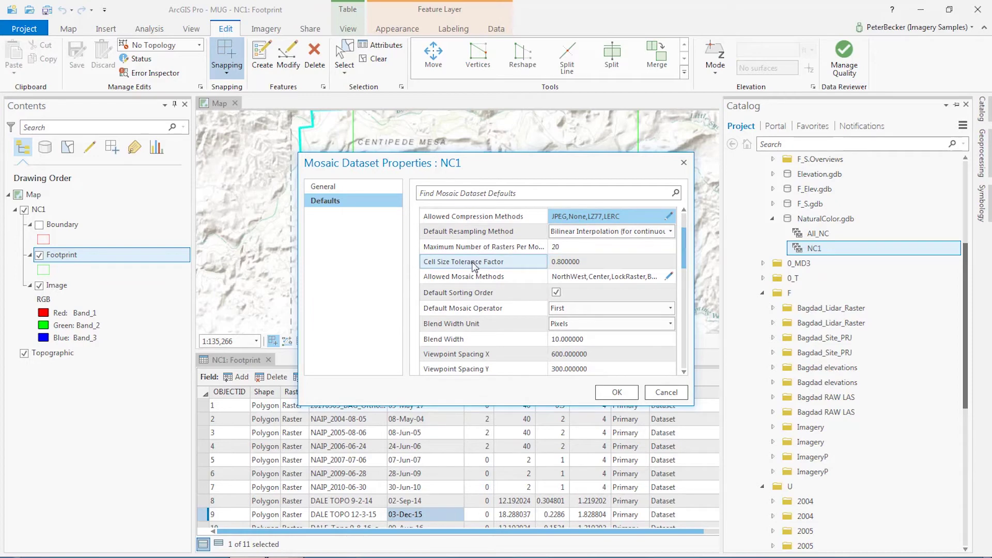
pyautogui.click(593, 262)
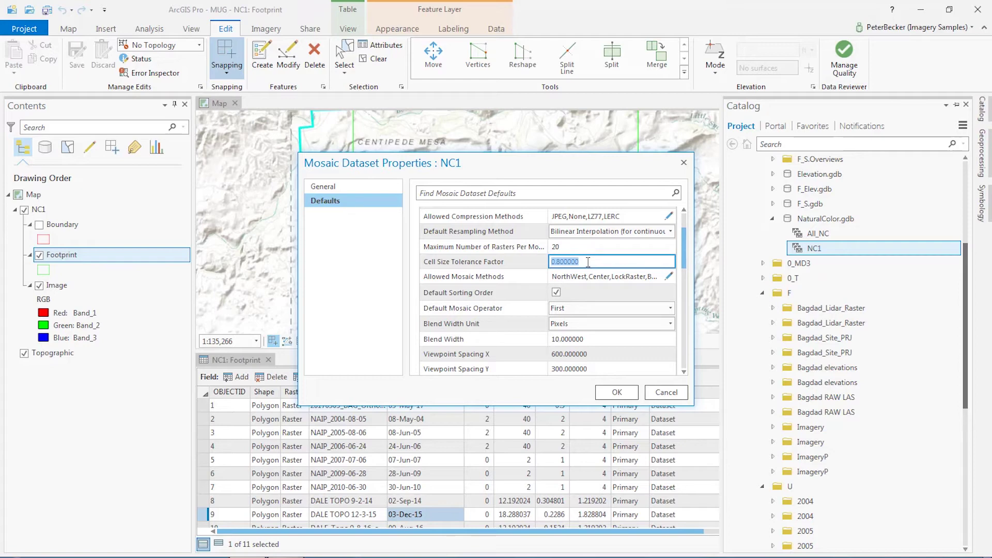
# Set cell size tolerance factor 10, enable Always Clip to Footprint, and uncheck 'Footprint may contain NoData'
pyautogui.write('10')
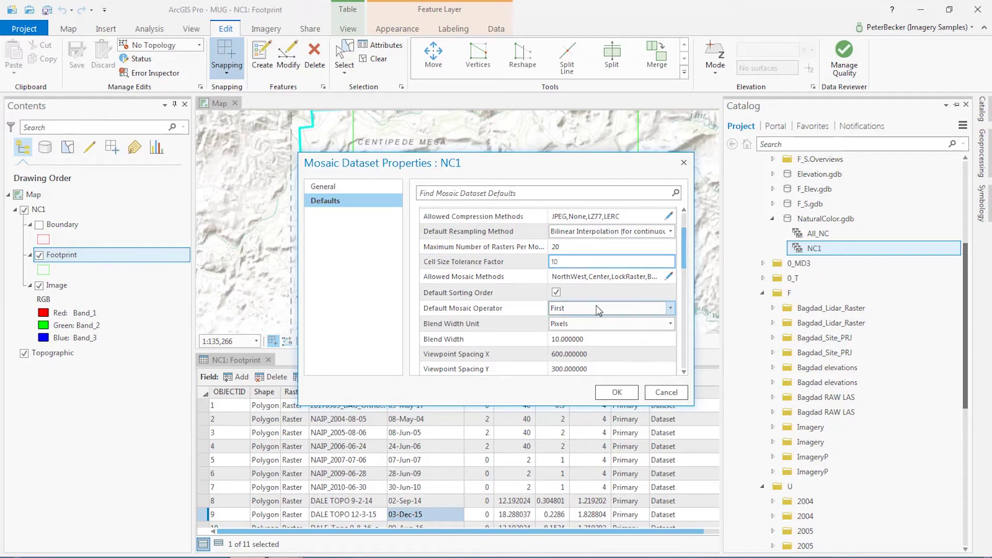
pyautogui.moveTo(682, 257); pyautogui.dragTo(693, 297)
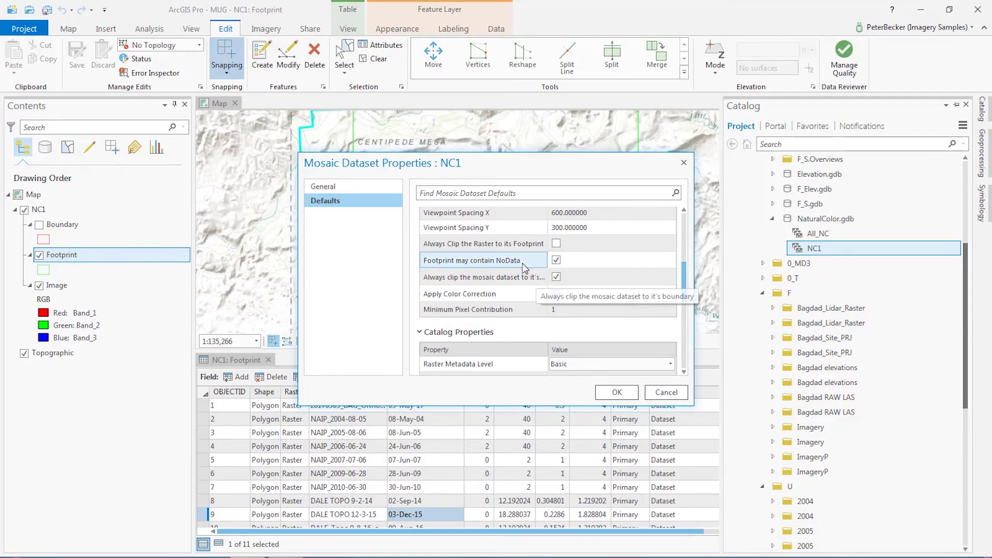
pyautogui.click(556, 244)
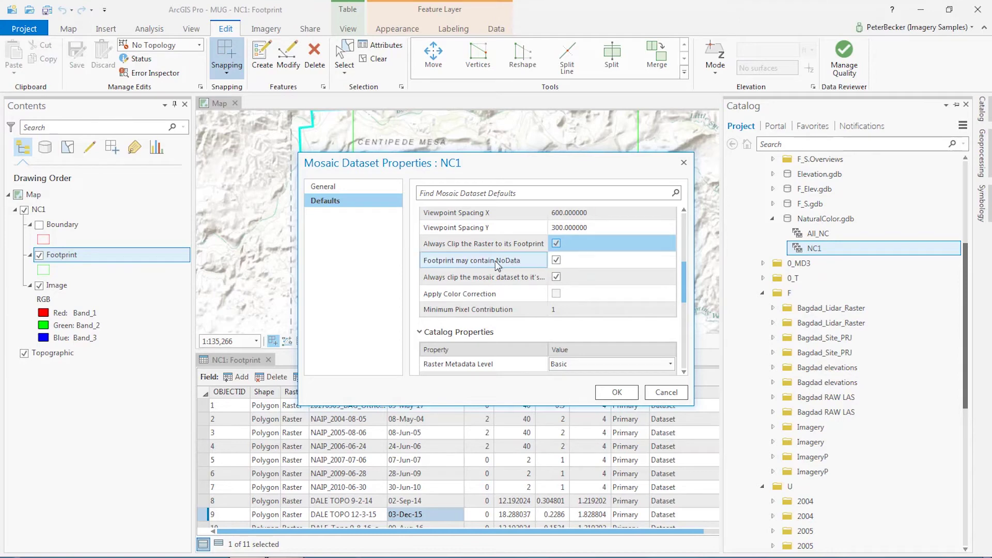
pyautogui.click(556, 260)
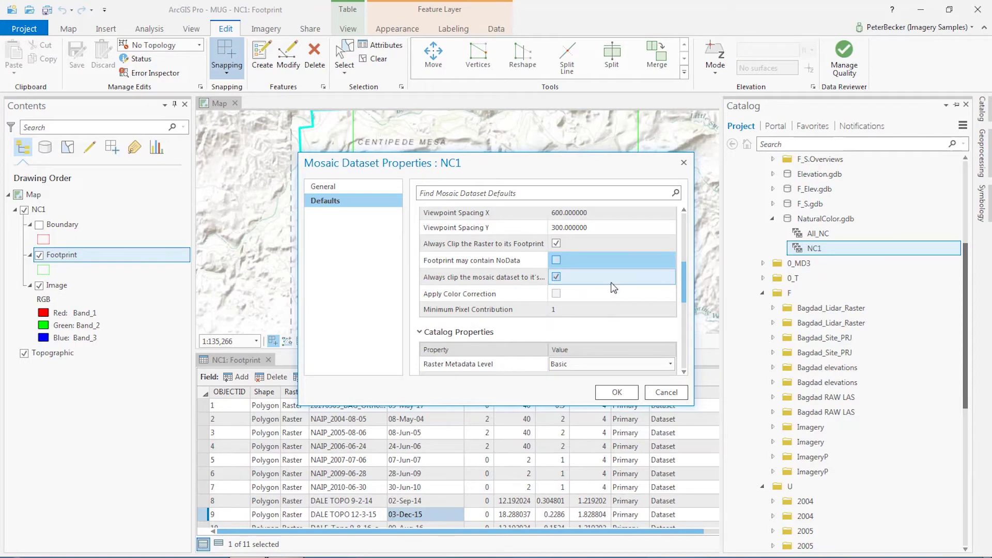
pyautogui.moveTo(685, 290); pyautogui.dragTo(691, 342)
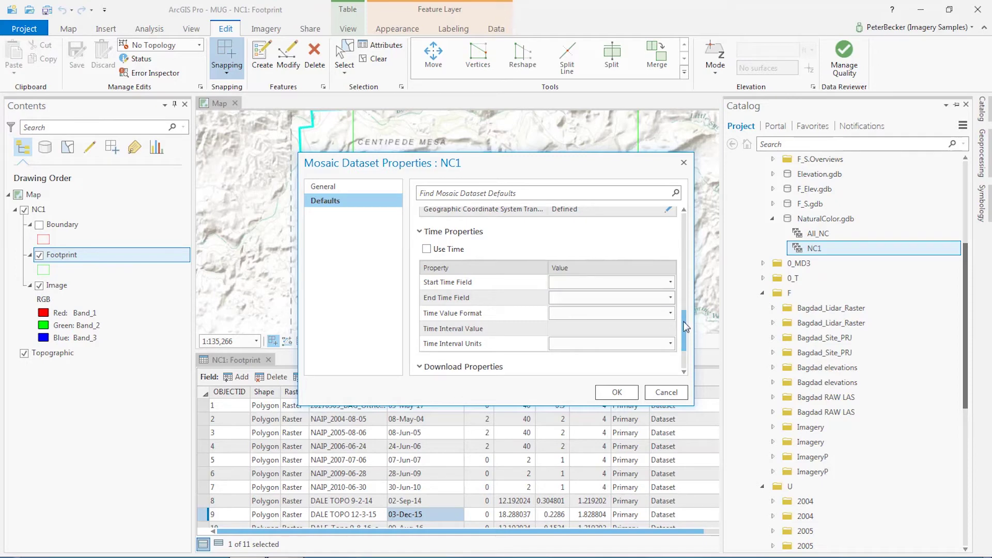
# Change Maximum Size of Requests - Rows from 4100 to 15000 and apply the defaults
pyautogui.moveTo(686, 326); pyautogui.dragTo(699, 227)
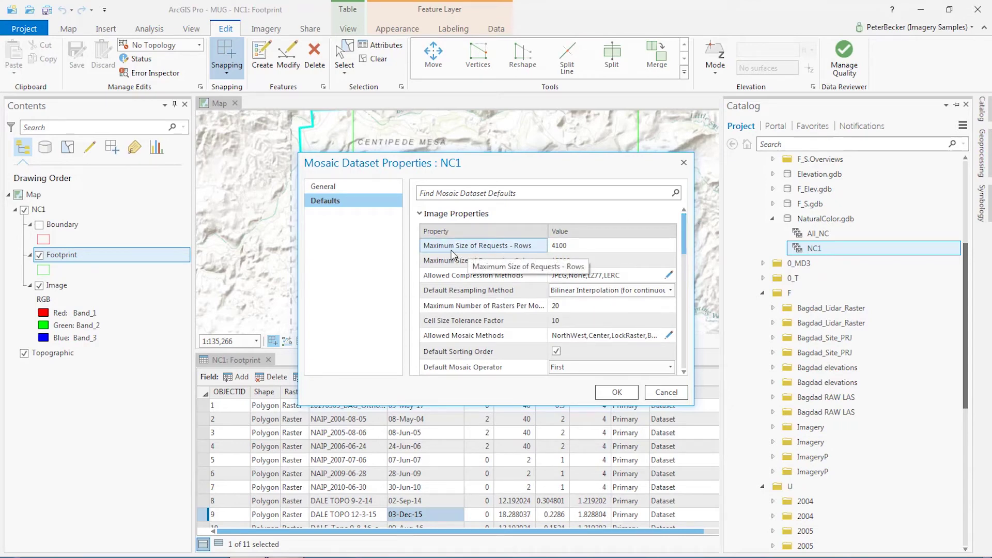
pyautogui.click(579, 245)
pyautogui.write('1')
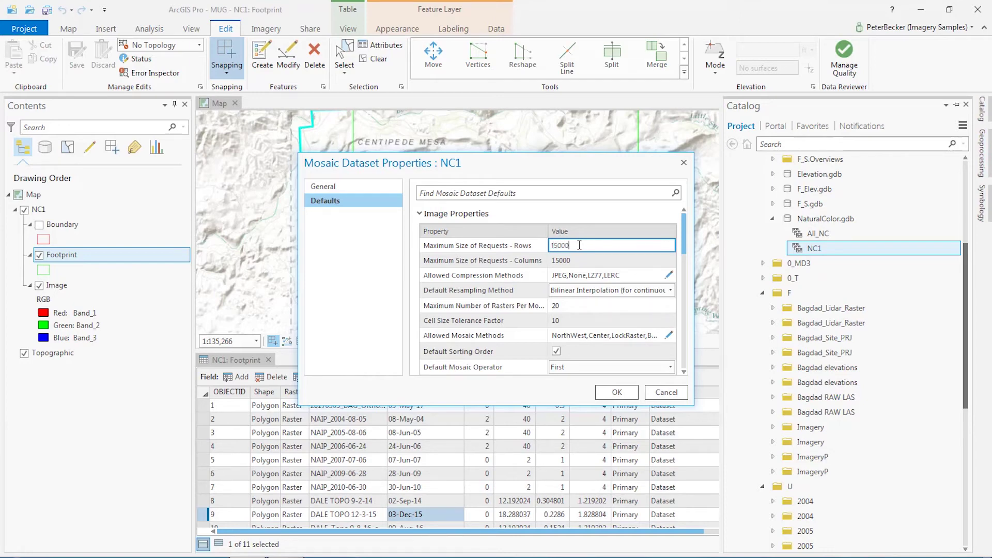
pyautogui.click(600, 260)
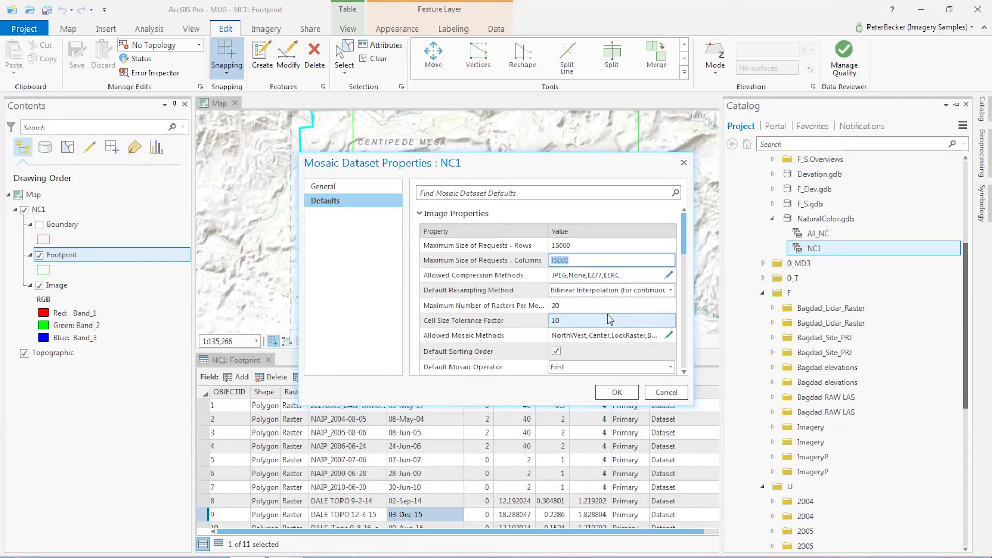
pyautogui.scroll(-3, 684, 236)
pyautogui.moveTo(695, 285); pyautogui.dragTo(693, 370)
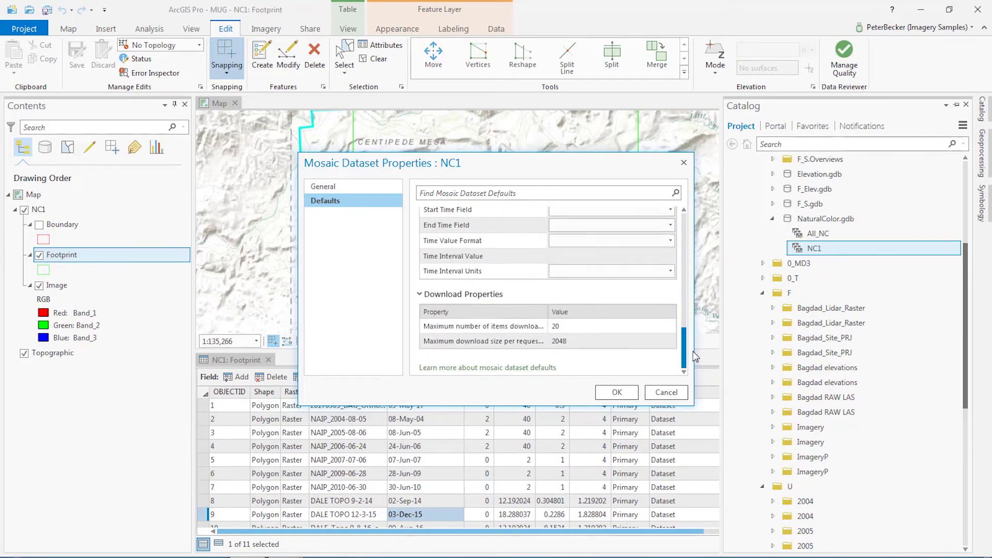
pyautogui.click(627, 395)
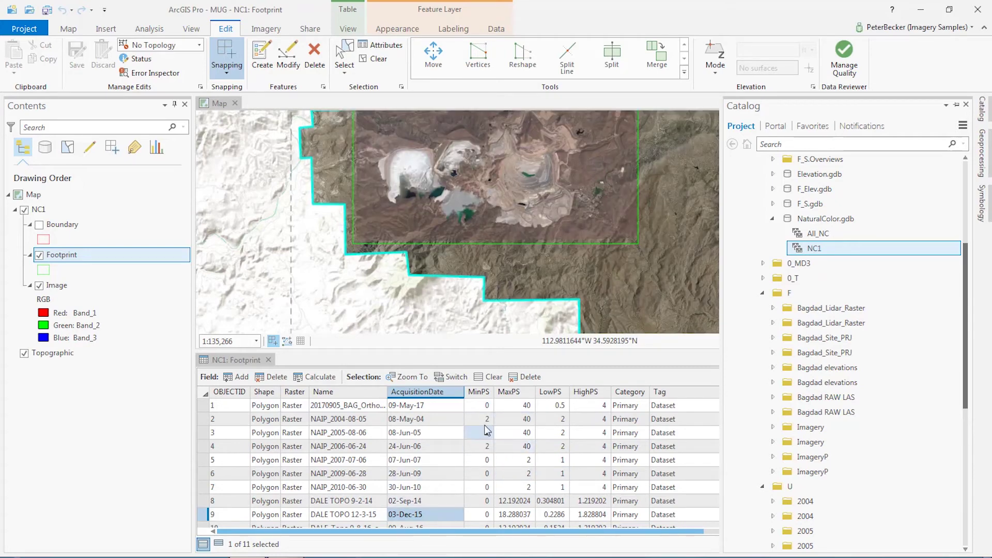
# Run Calculate Field on the MinPS column with expression 0 for all 11 footprints
pyautogui.scroll(-1, 477, 499)
pyautogui.scroll(1, 477, 498)
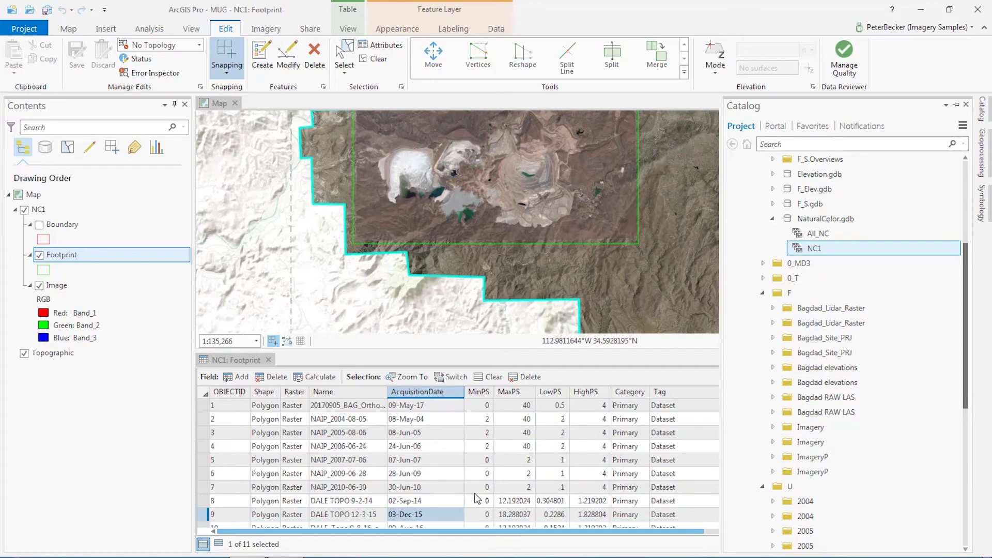
pyautogui.rightClick(479, 391)
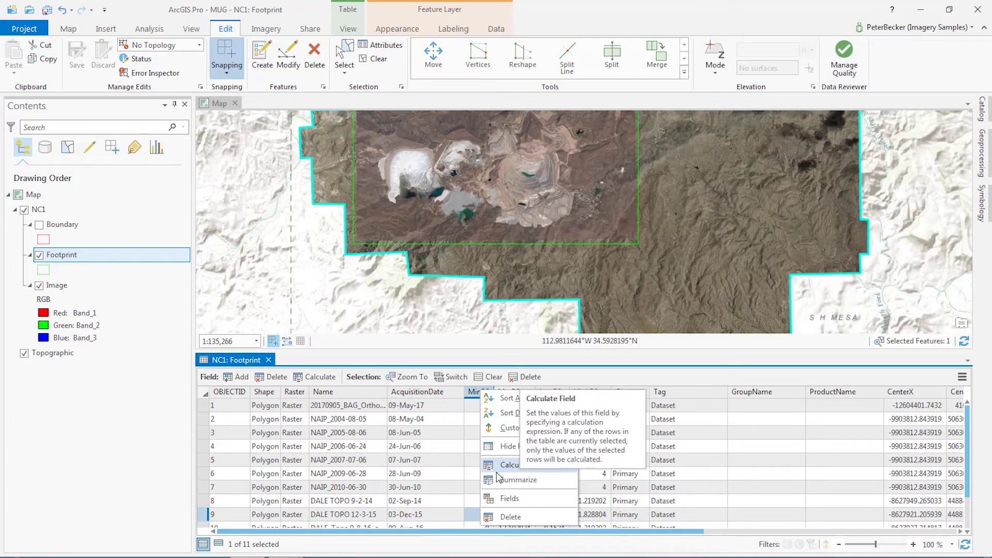
pyautogui.click(511, 465)
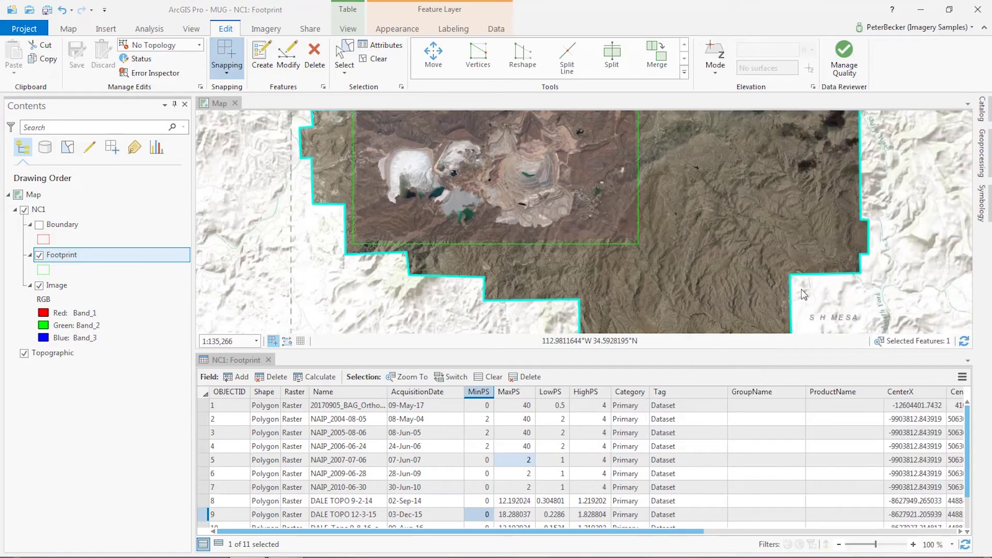
pyautogui.click(977, 150)
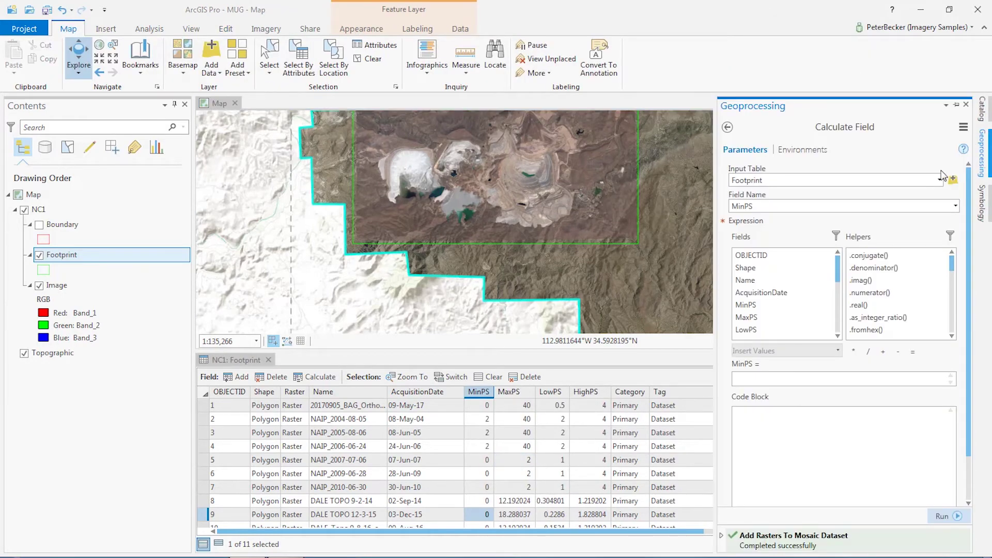
pyautogui.click(756, 378)
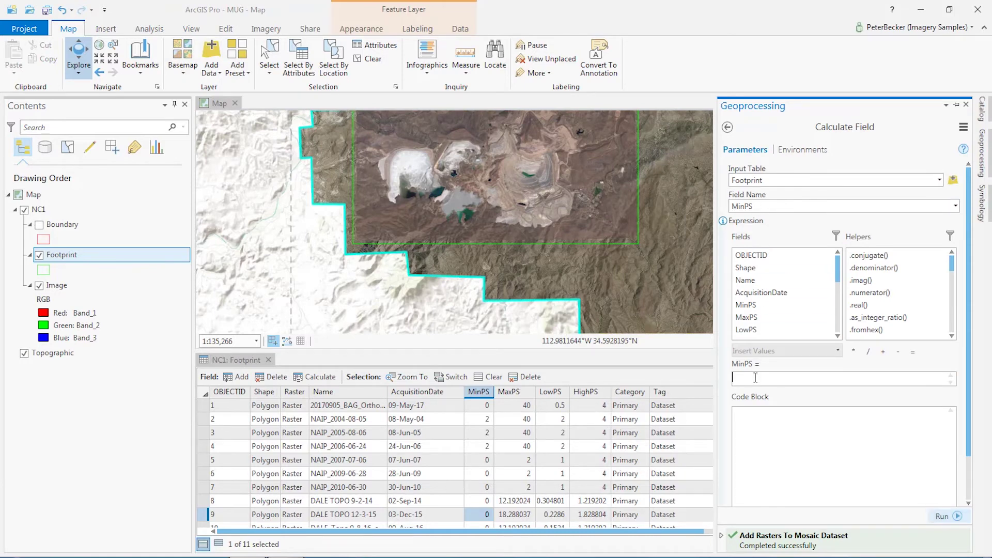
pyautogui.click(940, 517)
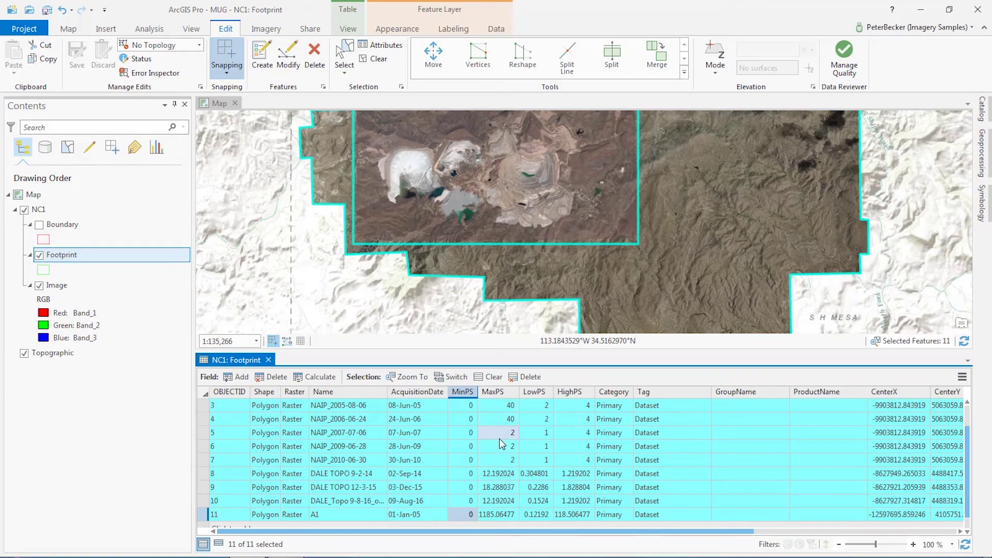
pyautogui.click(499, 392)
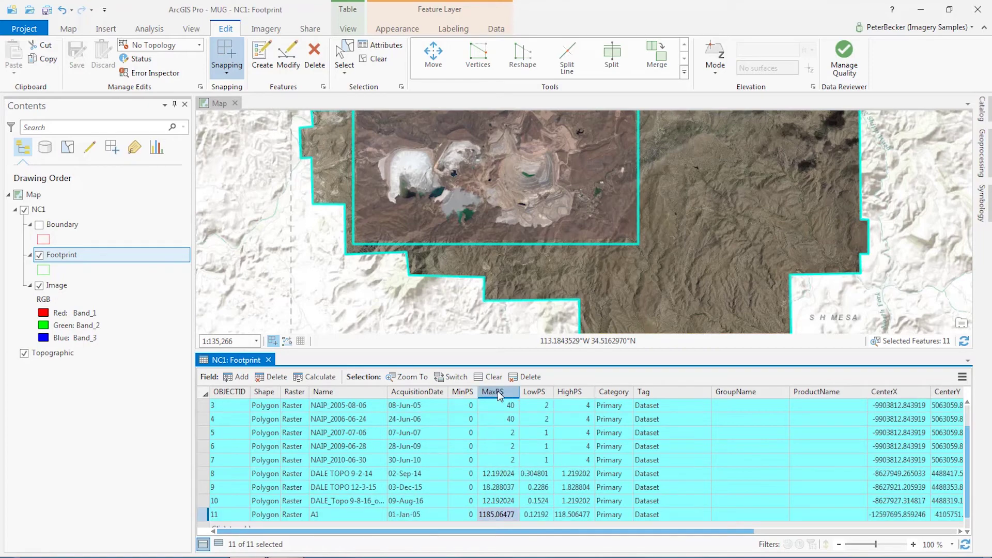
# Run Calculate Field on the MaxPS column with expression 200 for every footprint
pyautogui.rightClick(498, 394)
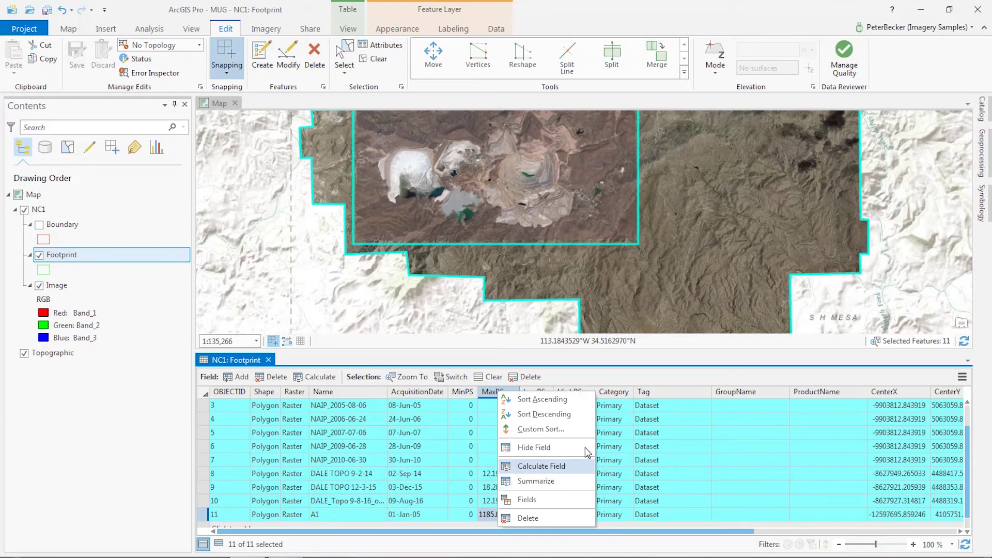
pyautogui.click(587, 466)
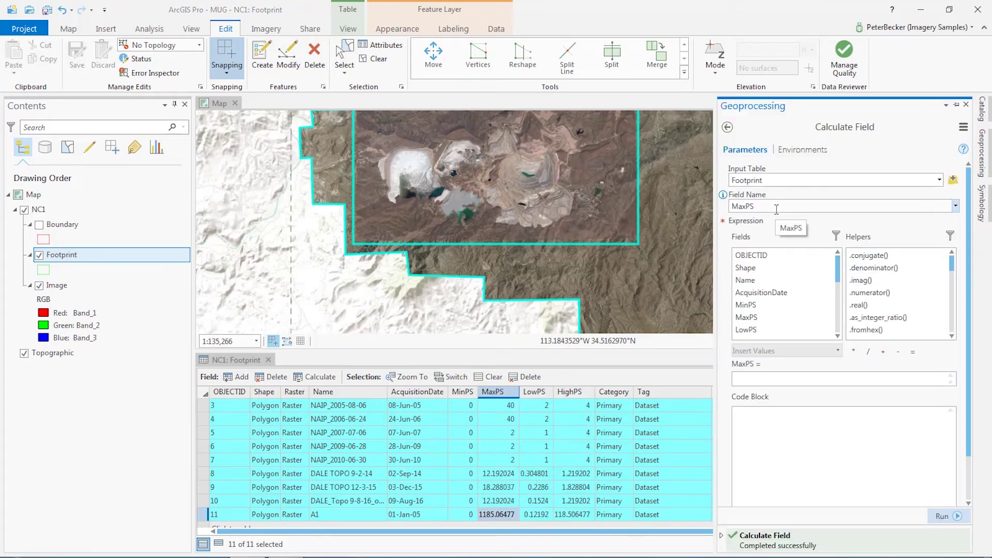
pyautogui.click(760, 378)
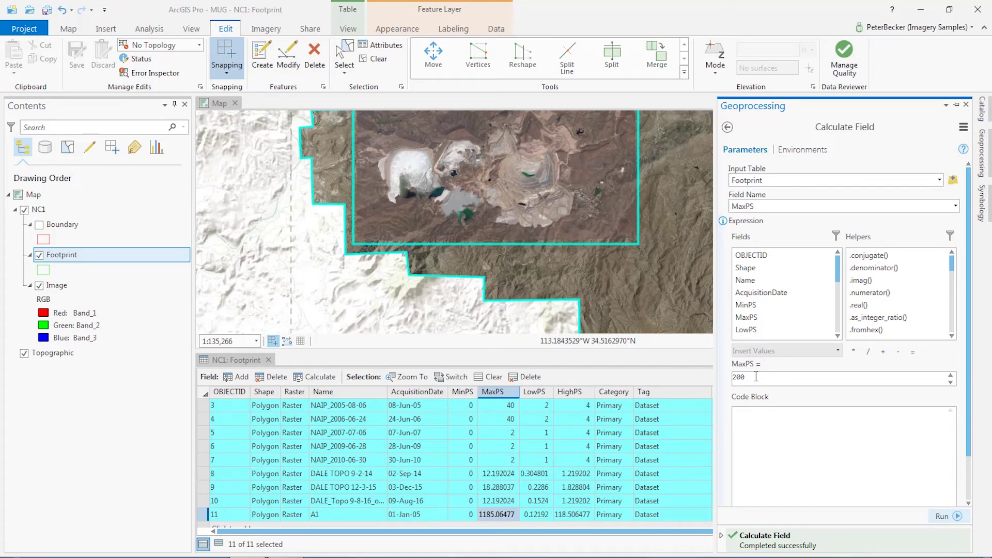
pyautogui.click(946, 516)
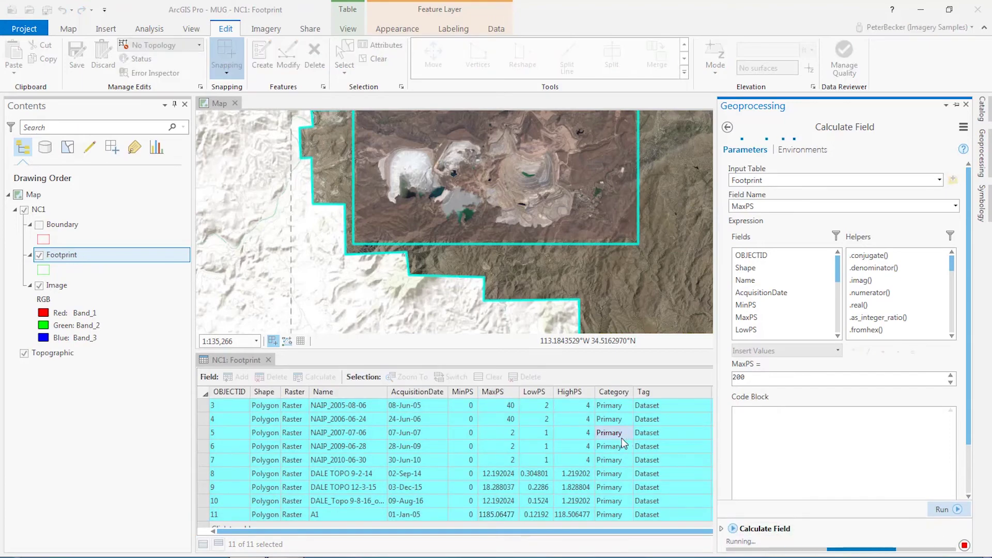
pyautogui.click(510, 430)
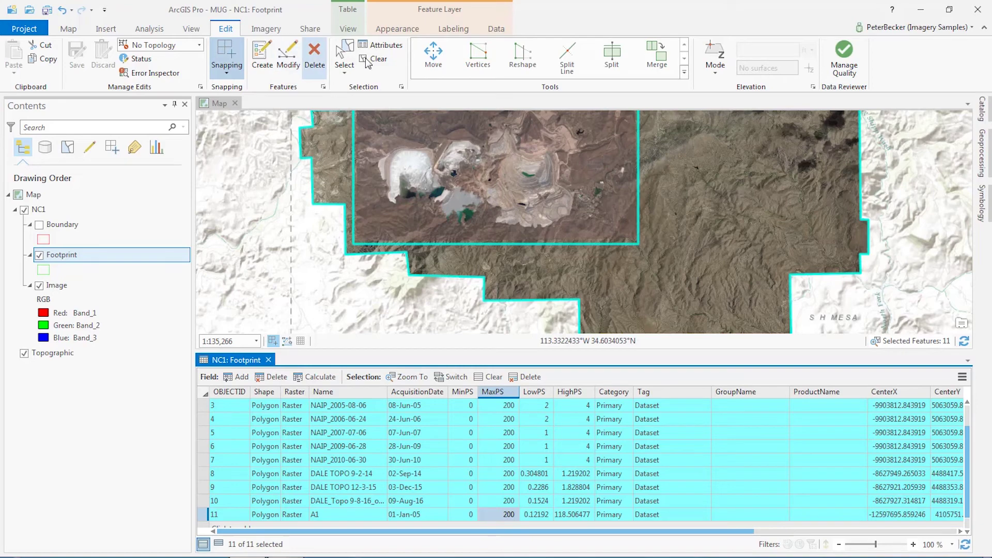
# Close the footprint table and clear the current footprint selection
pyautogui.click(268, 361)
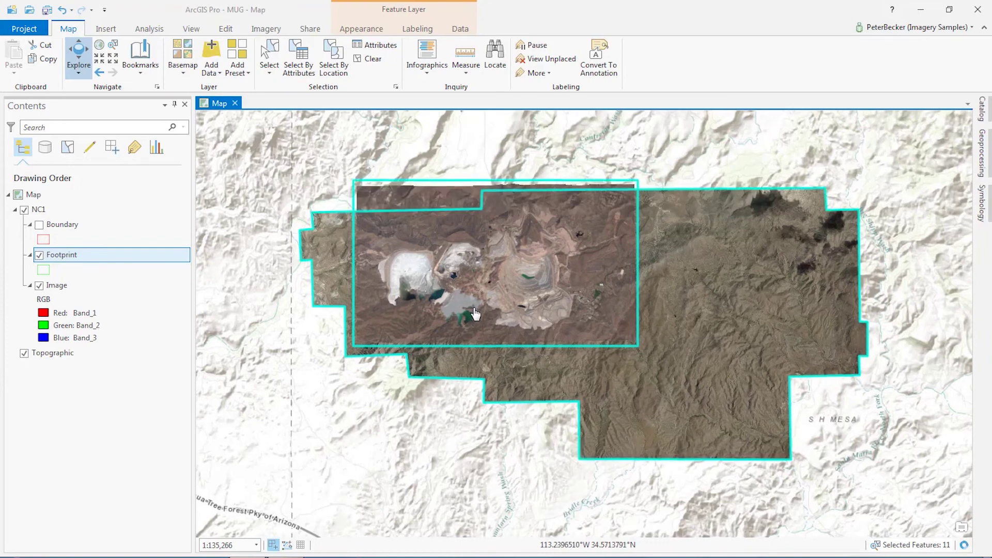
pyautogui.scroll(-3, 481, 309)
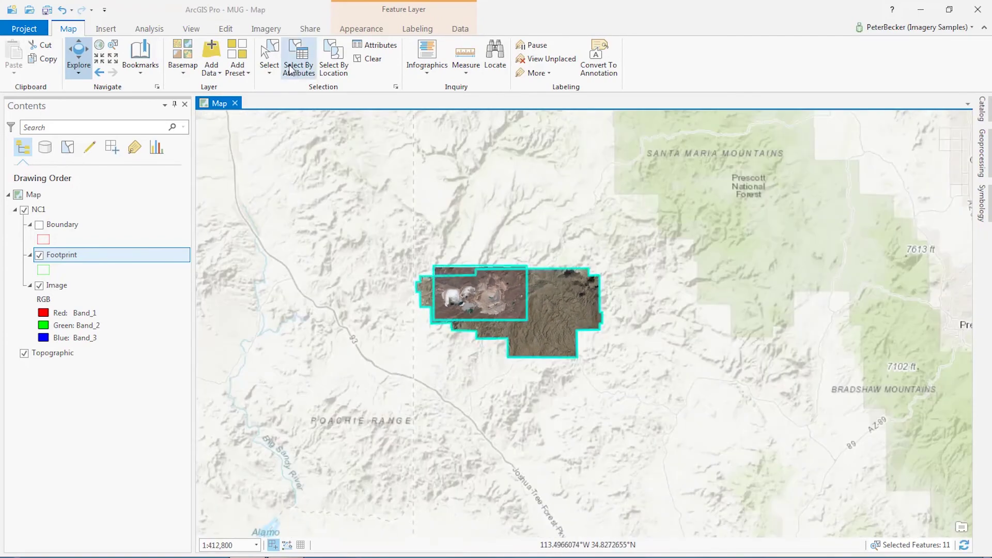
pyautogui.click(368, 59)
pyautogui.moveTo(648, 331); pyautogui.dragTo(573, 315)
pyautogui.scroll(5, 538, 290)
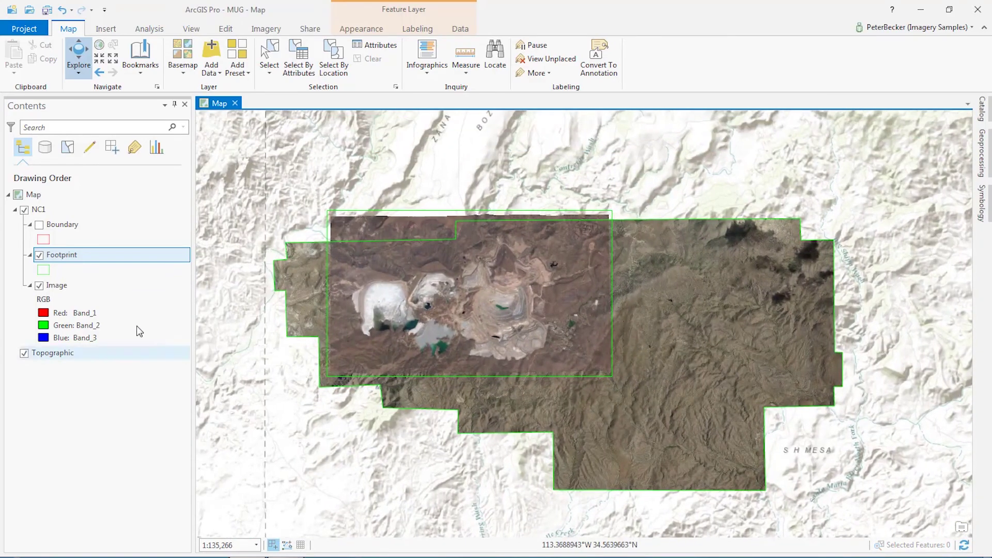
# Zoom the map to the two DALE TOPO footprints (rows 8–9) and recenter on them
pyautogui.rightClick(70, 253)
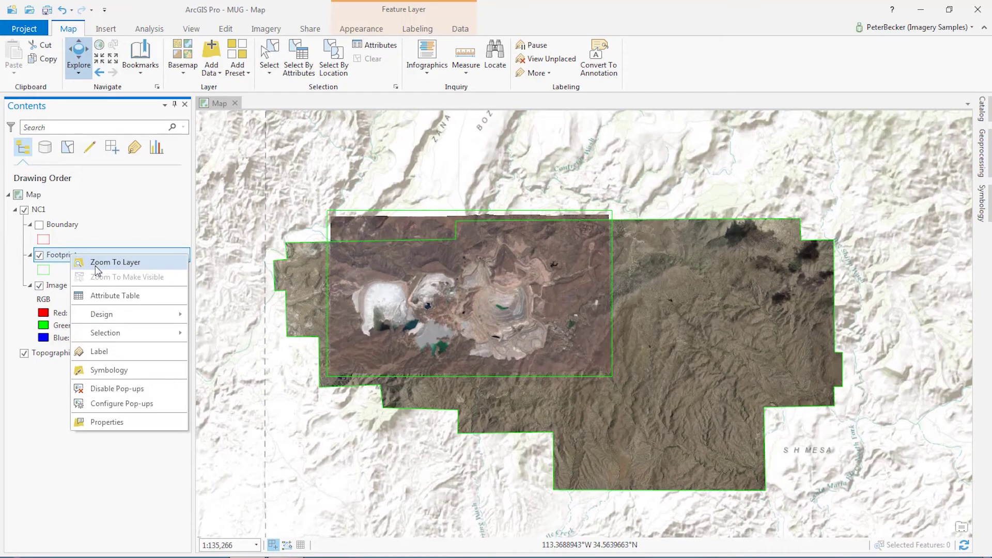
pyautogui.click(105, 300)
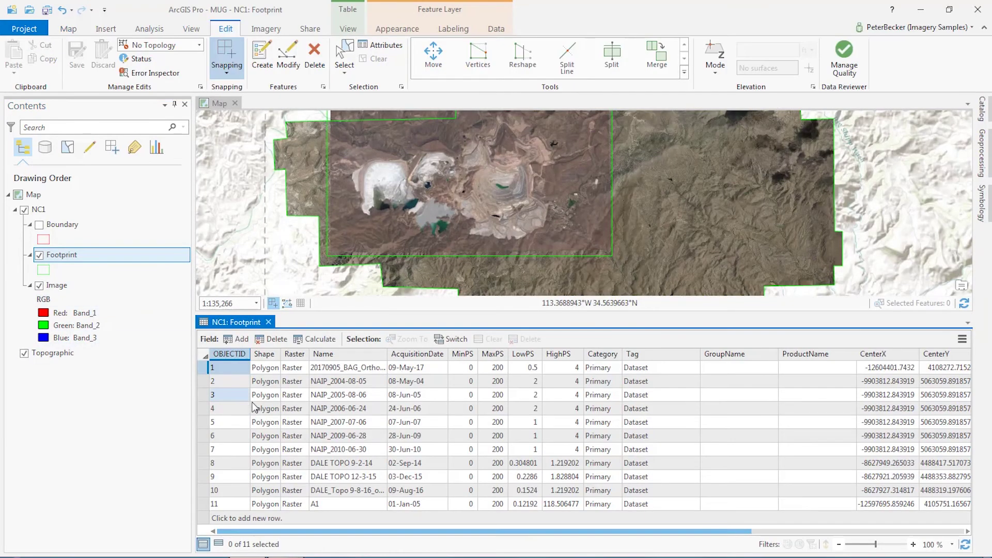
pyautogui.moveTo(205, 468); pyautogui.dragTo(206, 475)
pyautogui.rightClick(207, 475)
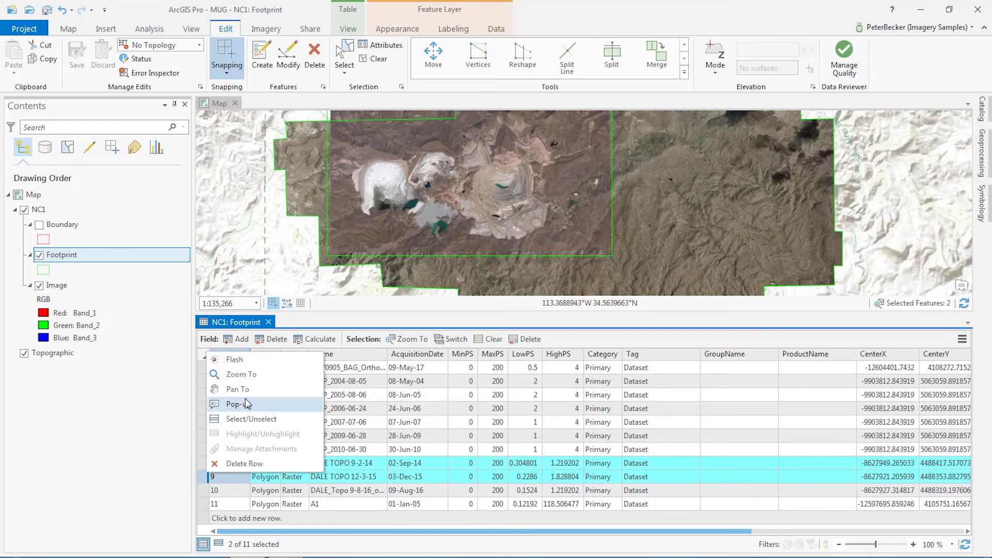
pyautogui.click(242, 374)
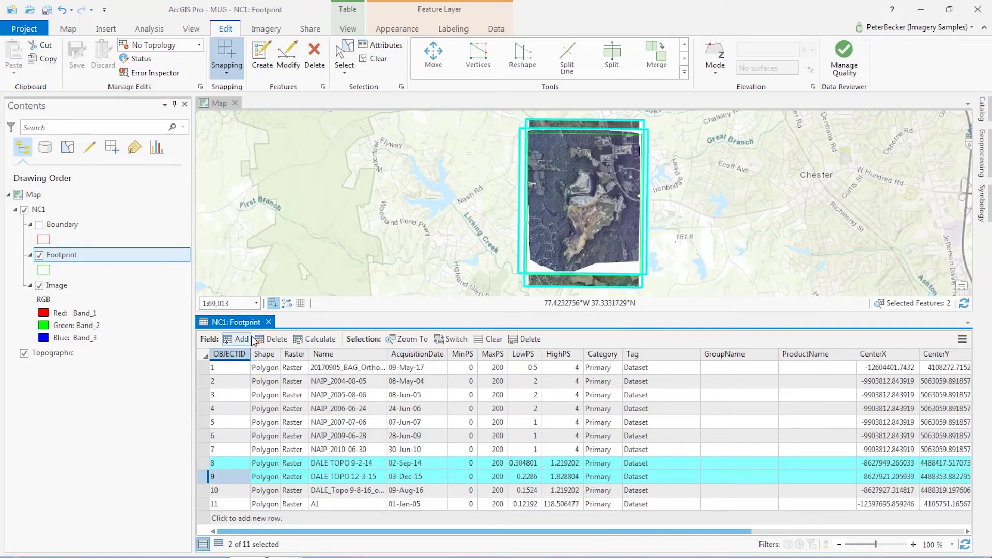
pyautogui.click(268, 322)
pyautogui.scroll(2, 574, 315)
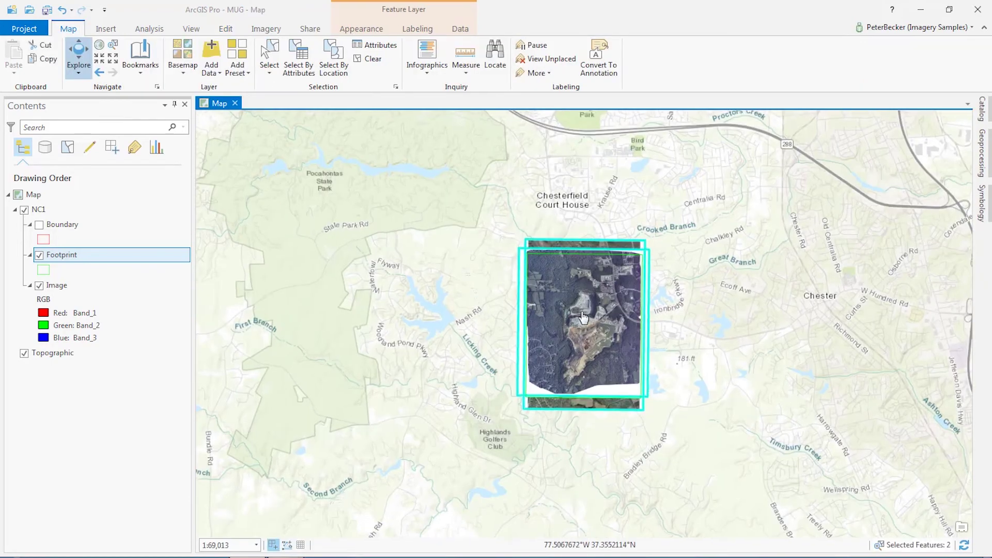
pyautogui.moveTo(506, 245); pyautogui.dragTo(403, 207)
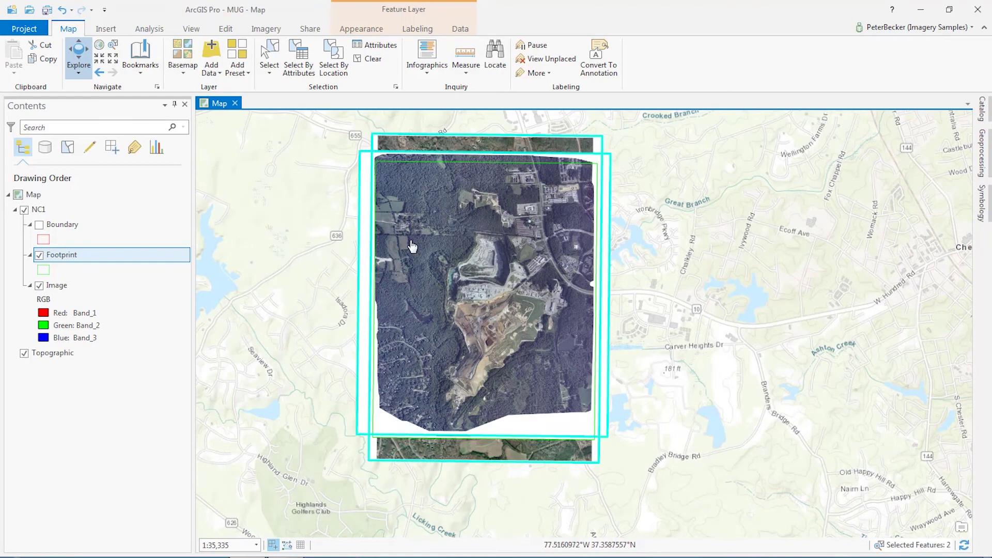
pyautogui.moveTo(414, 244); pyautogui.dragTo(450, 253)
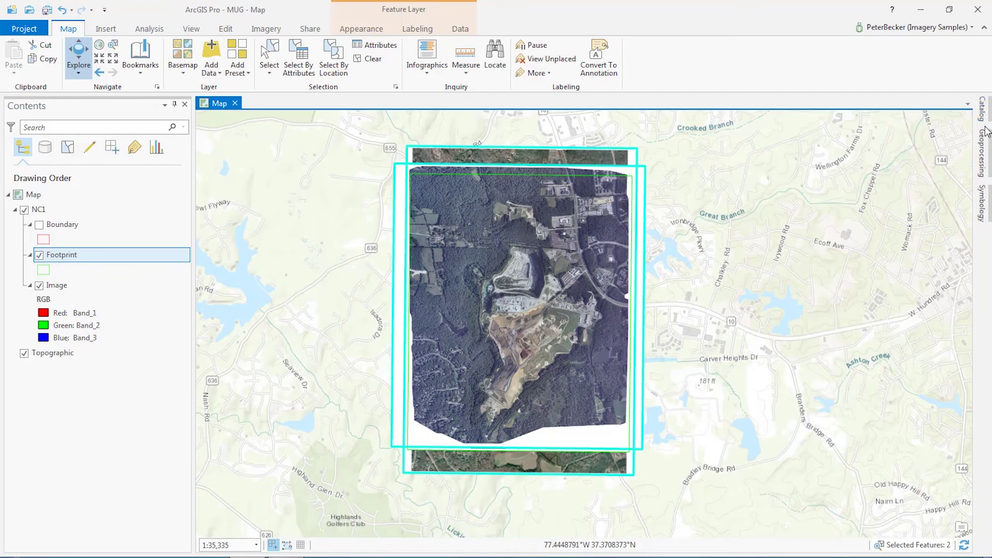
# Start Build Footprints for NC1 with Radiometry as the computation method
pyautogui.click(984, 120)
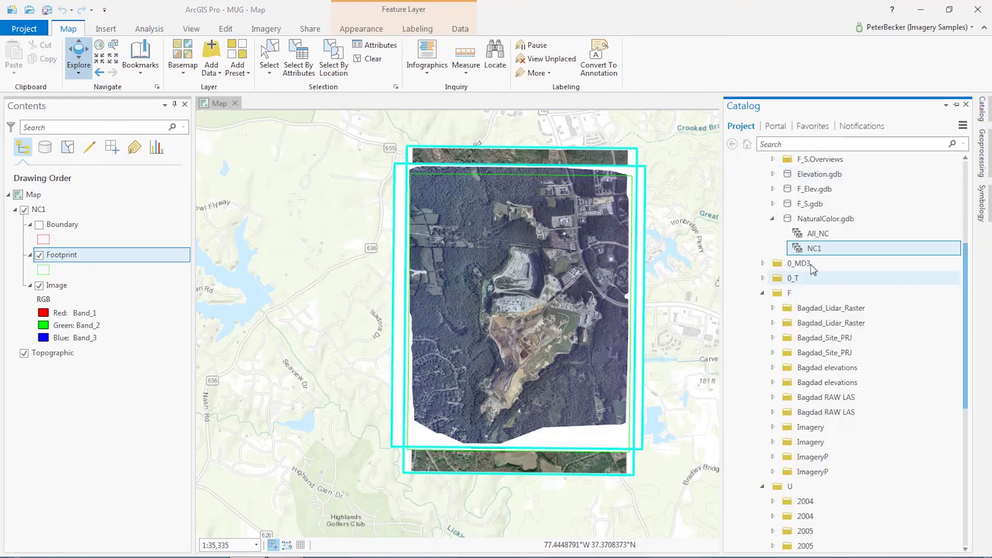
pyautogui.rightClick(818, 249)
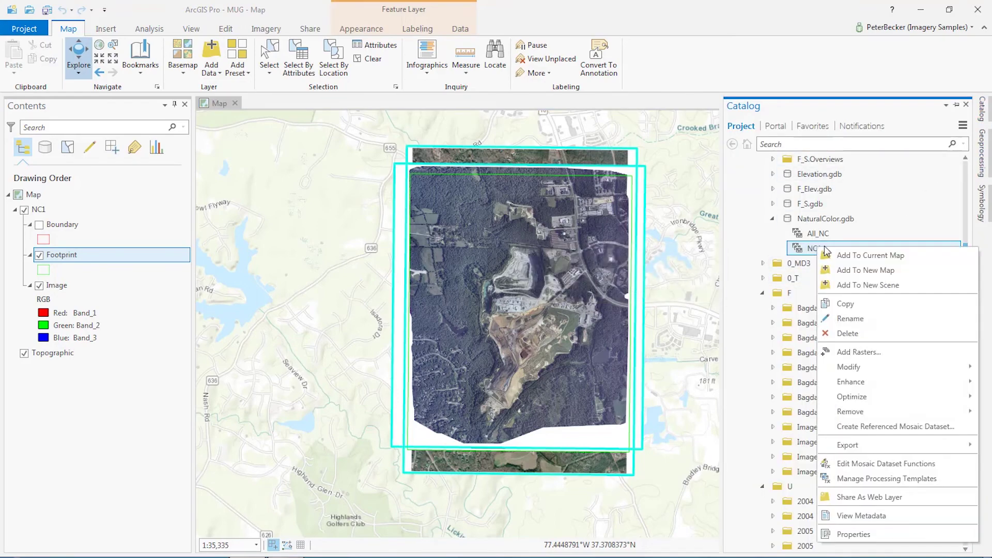
pyautogui.moveTo(854, 382)
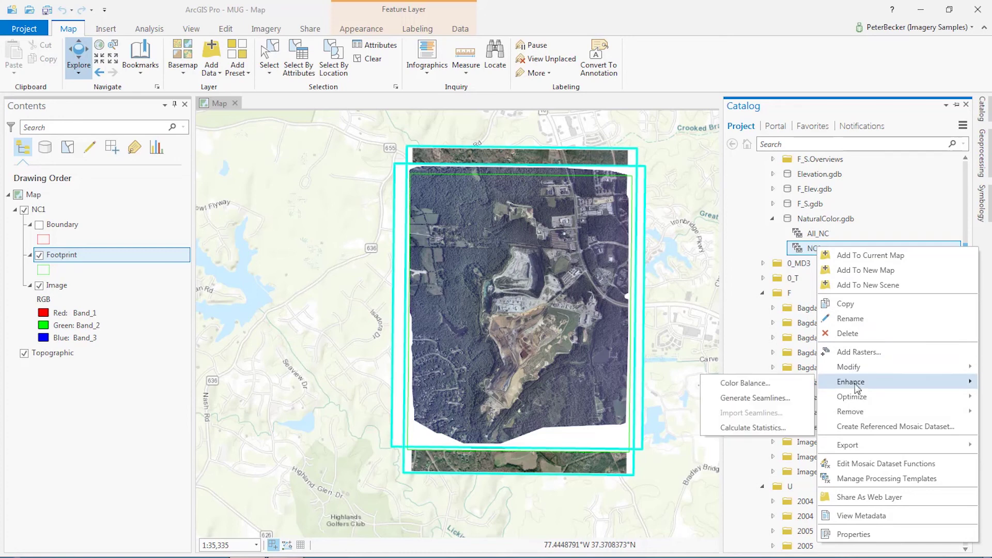
pyautogui.moveTo(861, 403)
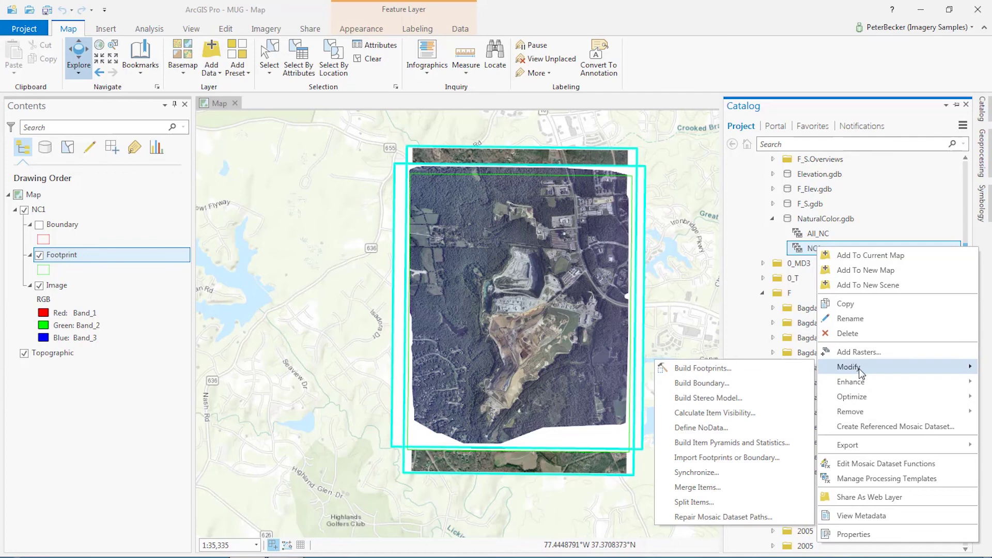
pyautogui.click(718, 369)
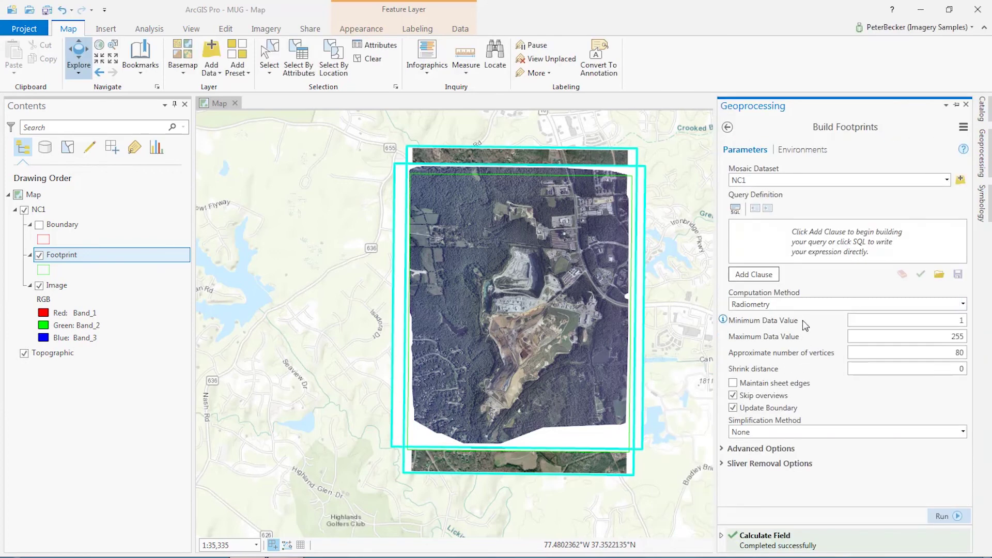
pyautogui.click(964, 305)
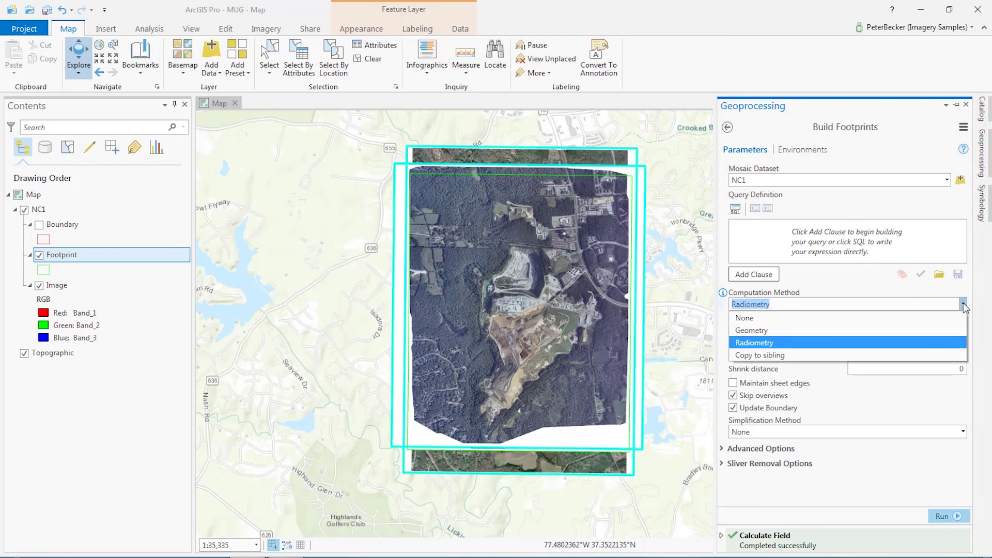
pyautogui.click(815, 340)
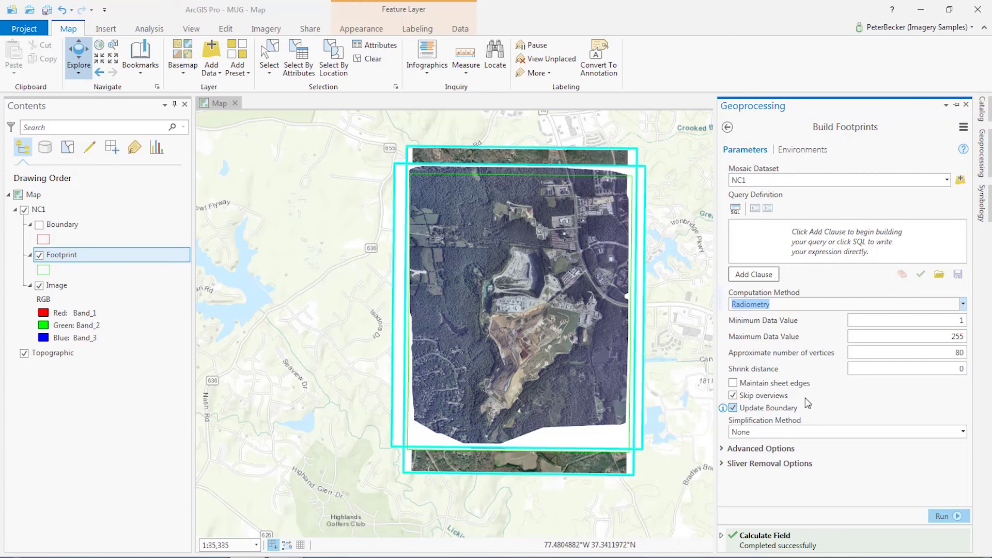
# Set maximum data value 253, approximately 20 vertices and shrink distance 100
pyautogui.doubleClick(953, 336)
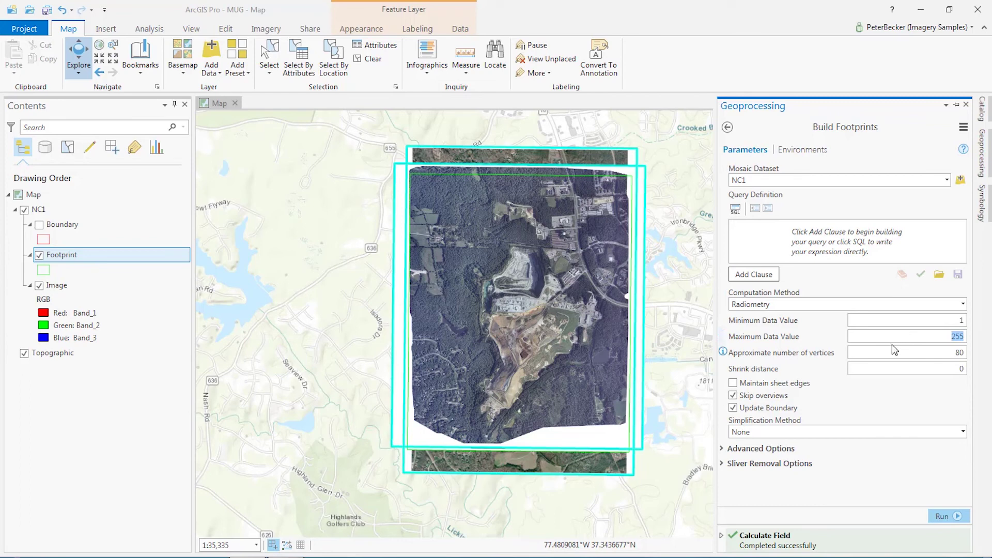
pyautogui.write('2')
pyautogui.doubleClick(960, 353)
pyautogui.write('20')
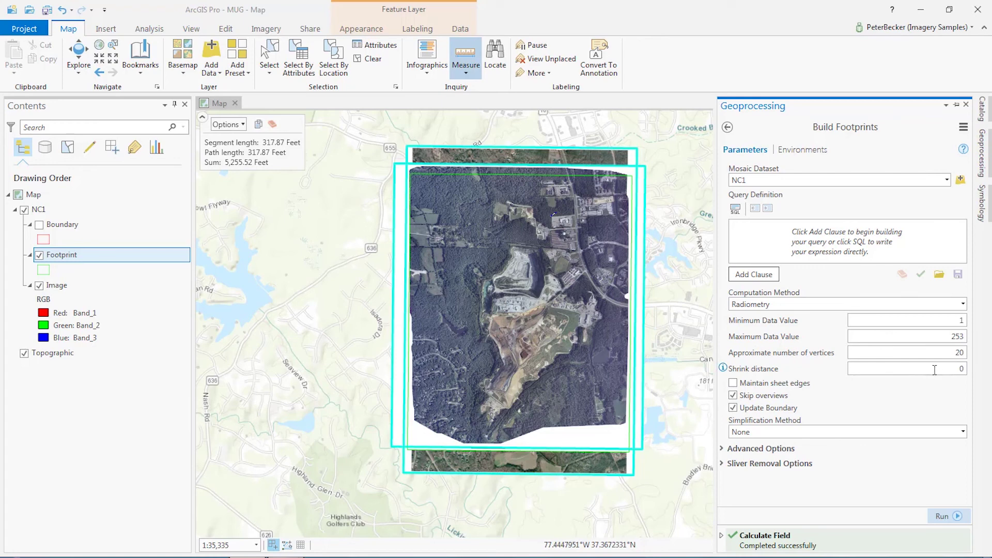
pyautogui.click(935, 370)
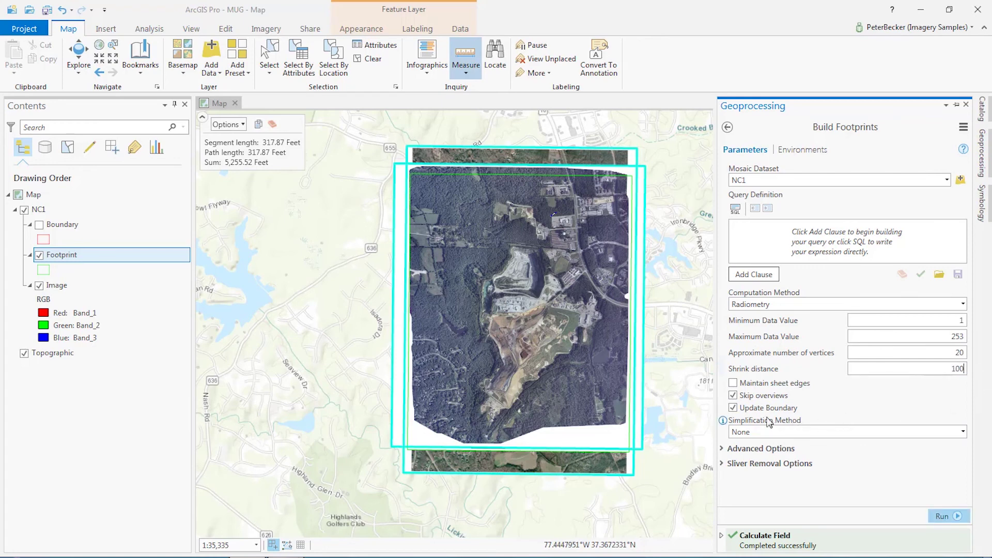
# Run Build Footprints by radiometry on NC1 and review the completed run's messages
pyautogui.click(951, 518)
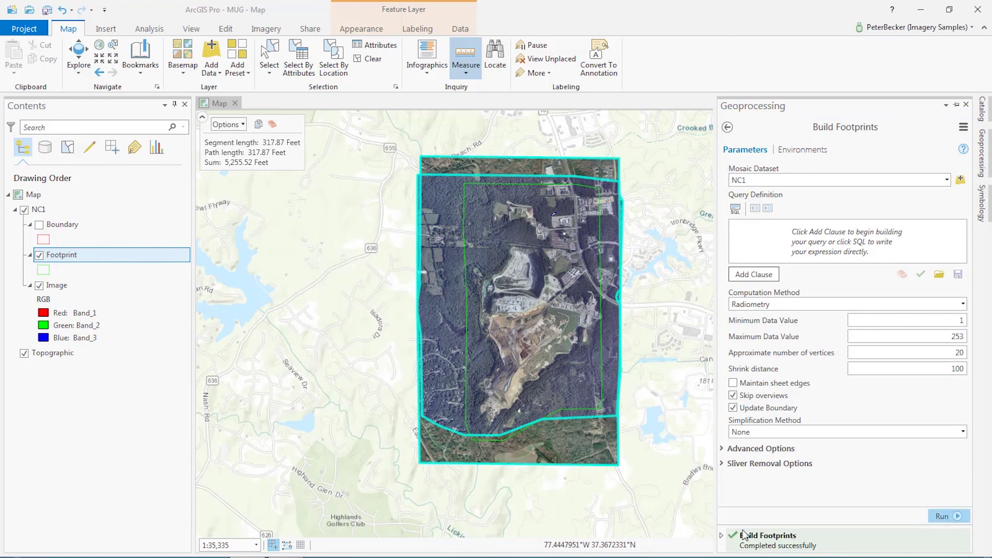
pyautogui.click(723, 535)
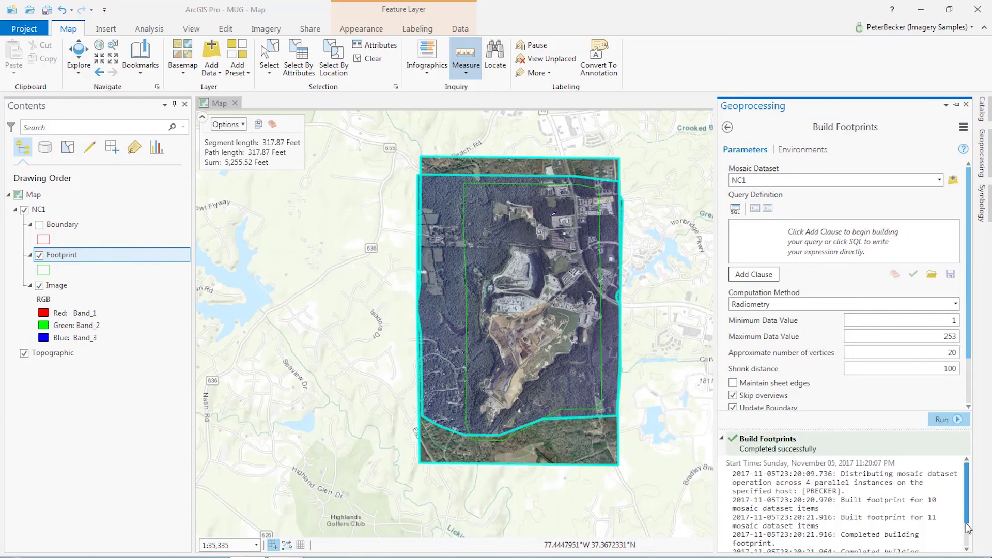
pyautogui.moveTo(968, 513); pyautogui.dragTo(970, 478)
# Open the Footprint attribute table and zoom the map to the NAIP_2007-07-06 footprint
pyautogui.moveTo(727, 442)
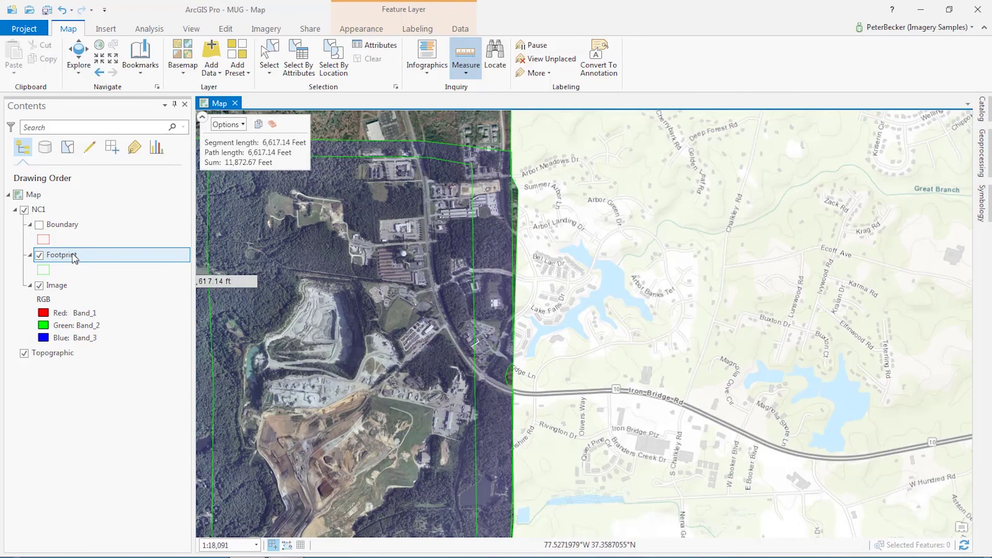
pyautogui.rightClick(74, 255)
pyautogui.click(110, 296)
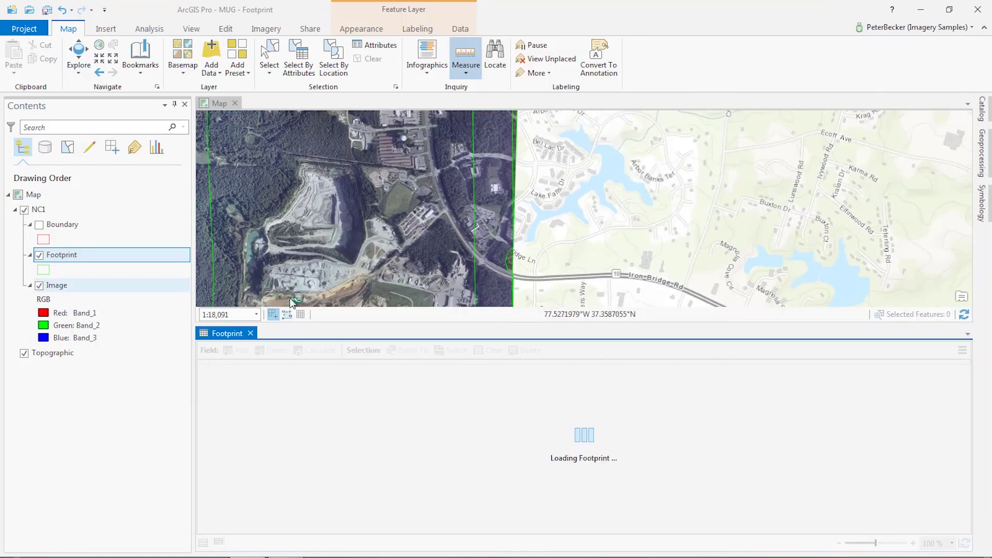
pyautogui.click(210, 435)
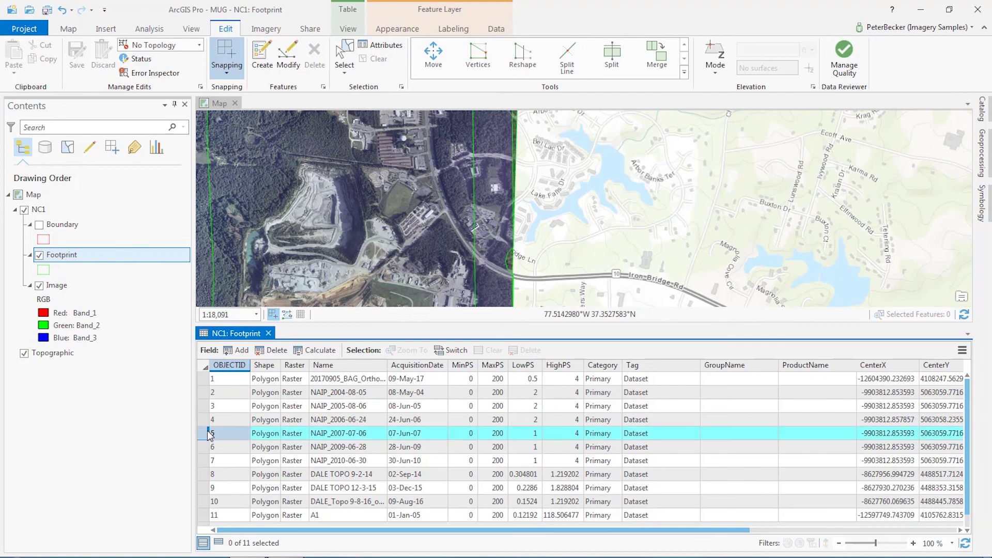
pyautogui.rightClick(208, 436)
pyautogui.click(243, 454)
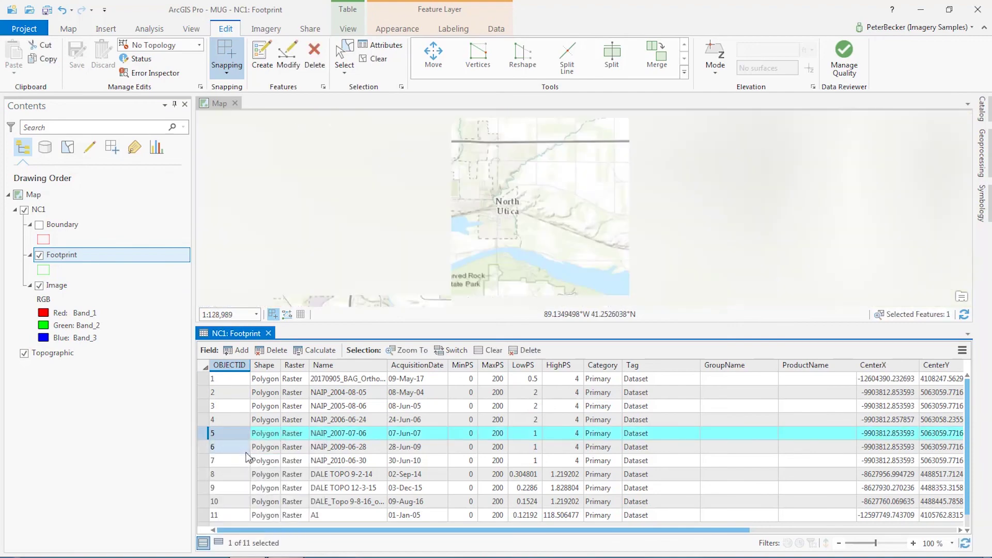